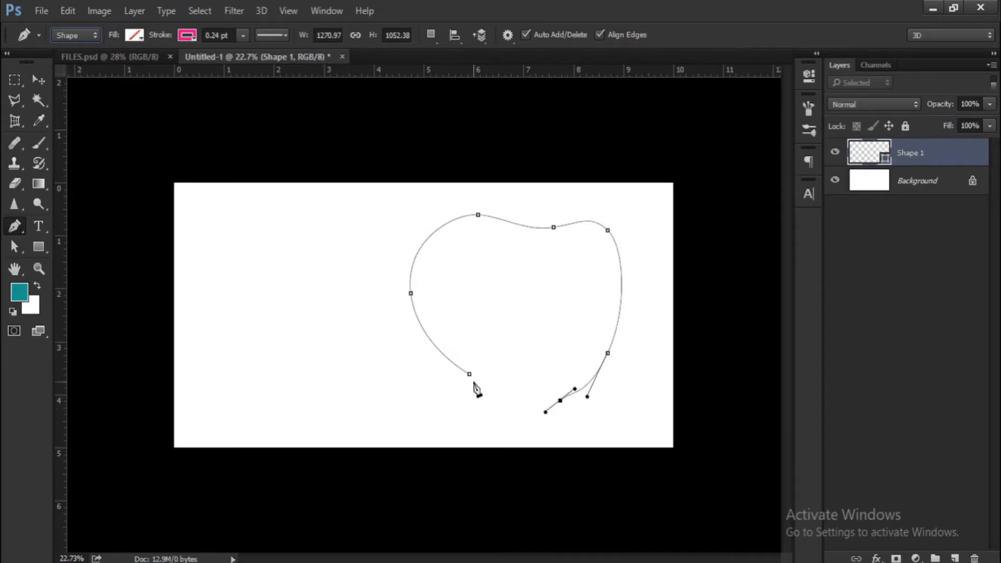
Close the curved outline at its starting point and delete the lower-left anchor with the Delete Anchor Point Tool.
{"action": "left_click_drag", "start_coordinate": [470, 376], "coordinate": [457, 351]}
{"action": "key", "text": "alt"}
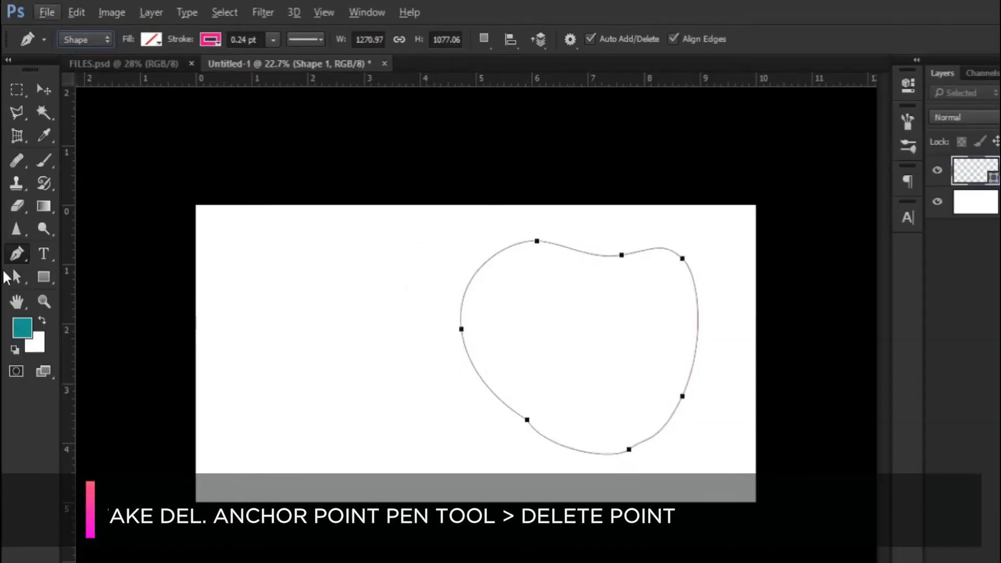
{"action": "right_click", "coordinate": [14, 226]}
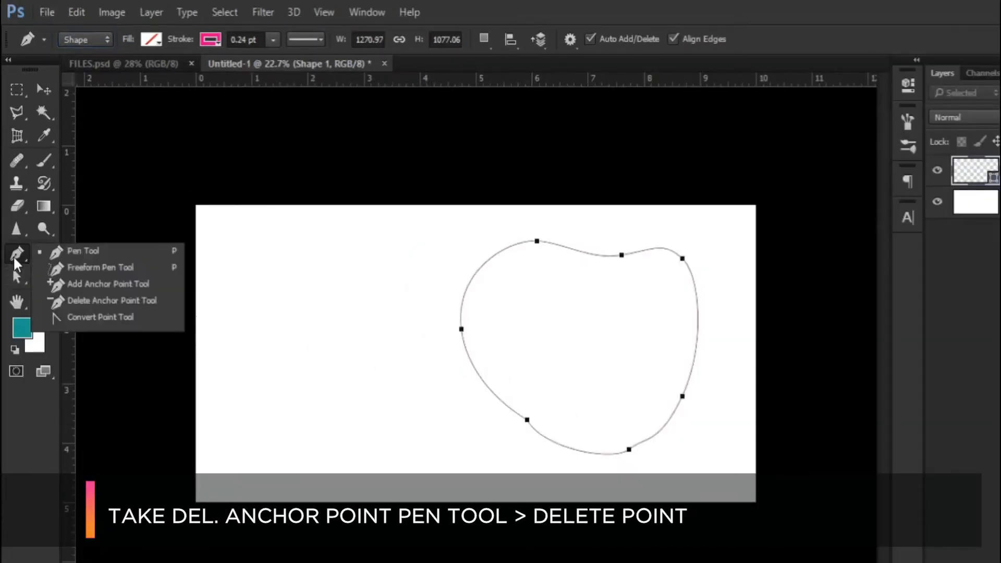
{"action": "left_click", "coordinate": [68, 300]}
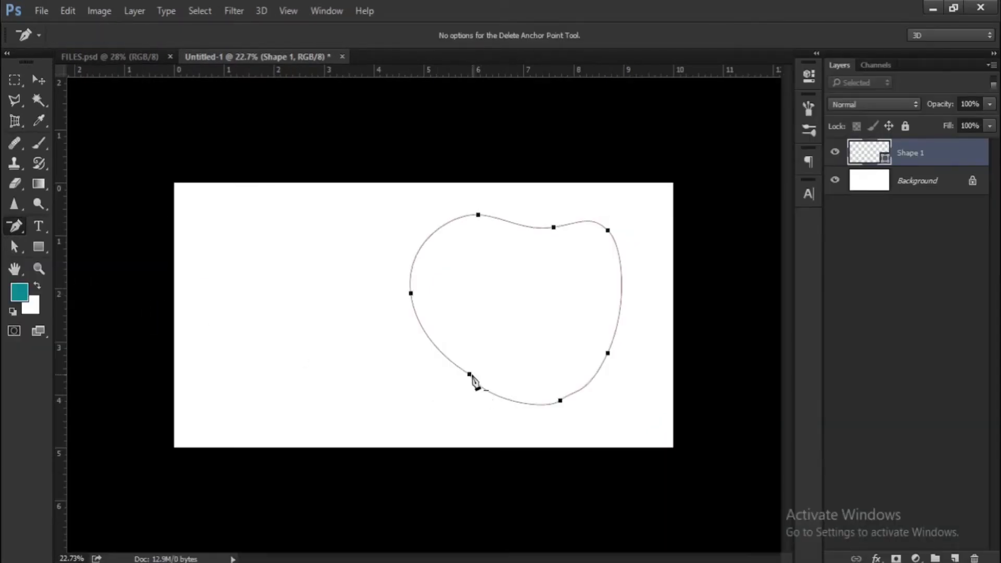
{"action": "left_click", "coordinate": [470, 374]}
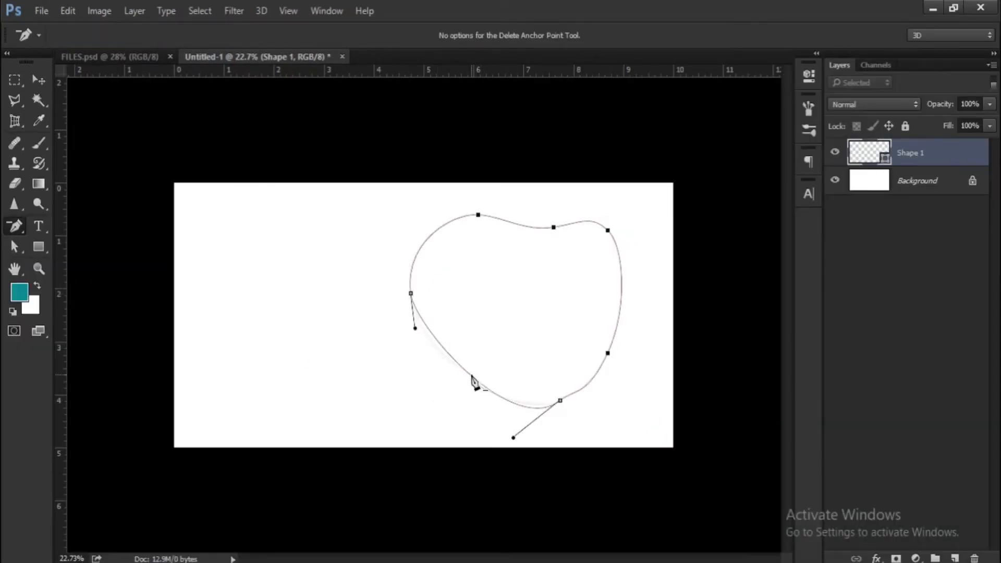
Add a new anchor point on the outline's lower-left curve with the Add Anchor Point Tool.
{"action": "right_click", "coordinate": [17, 226]}
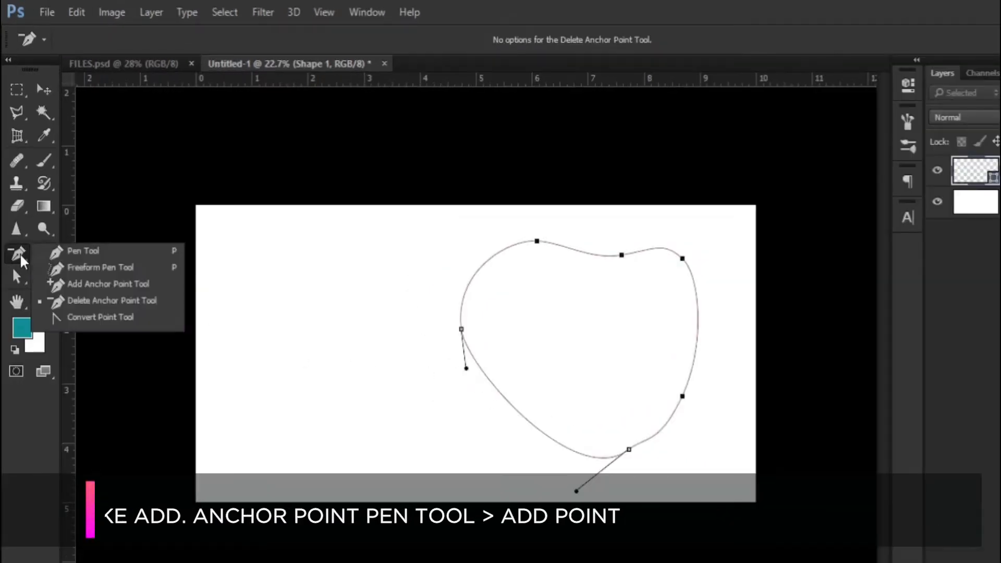
{"action": "left_click", "coordinate": [67, 248]}
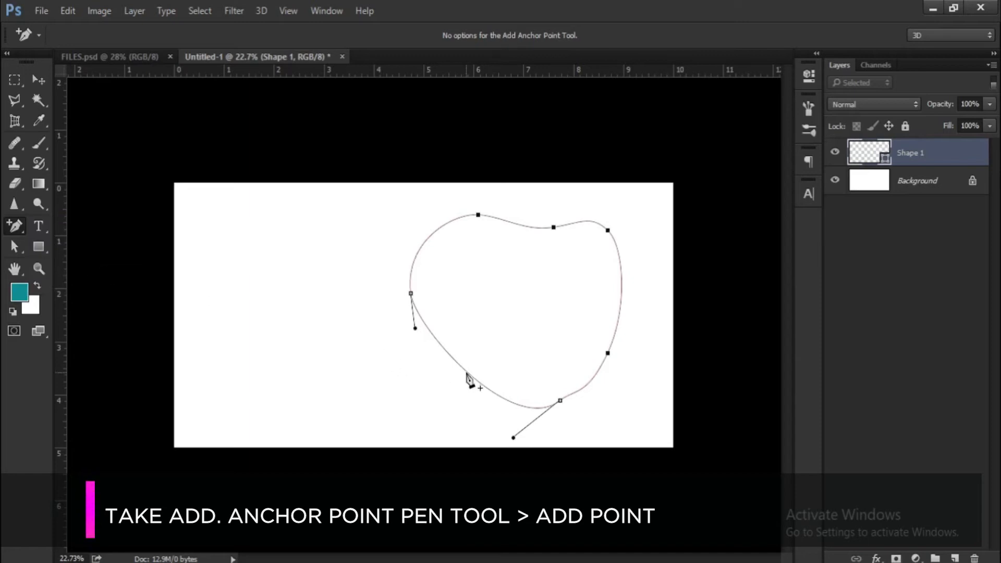
{"action": "left_click", "coordinate": [467, 372]}
Reshape the outline's lower and right sides by adjusting anchors and handles with the Direct Selection Tool.
{"action": "left_click", "coordinate": [15, 247]}
{"action": "right_click", "coordinate": [15, 247]}
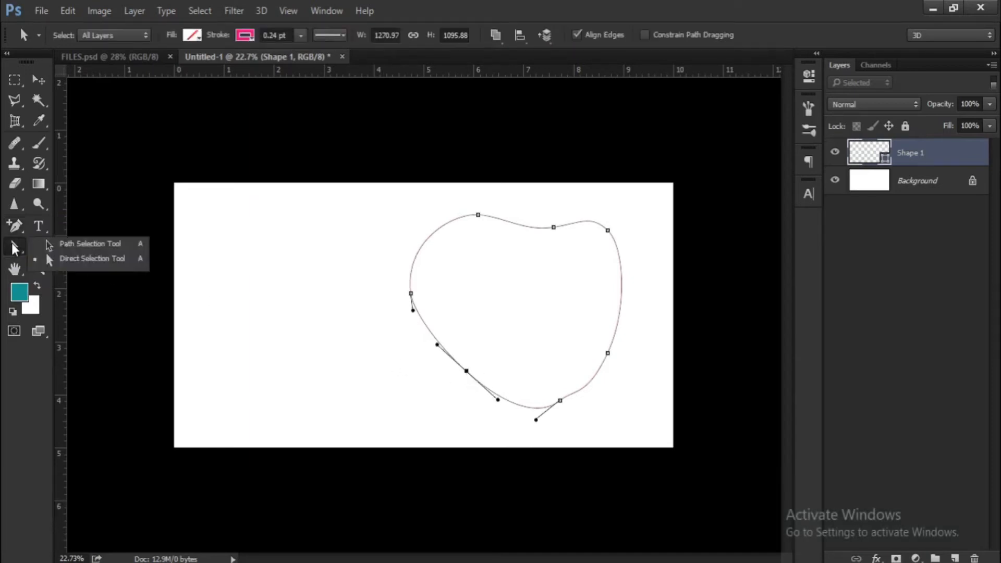
{"action": "left_click", "coordinate": [68, 259]}
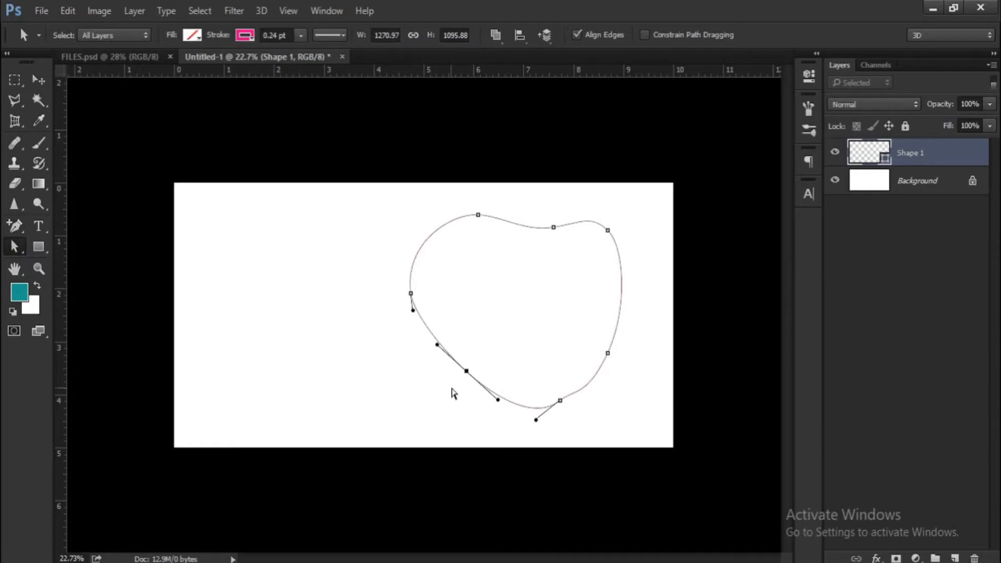
{"action": "scroll", "coordinate": [458, 380], "scroll_direction": "up", "scroll_amount": 1}
{"action": "left_click_drag", "start_coordinate": [476, 388], "coordinate": [460, 395]}
{"action": "left_click", "coordinate": [597, 417]}
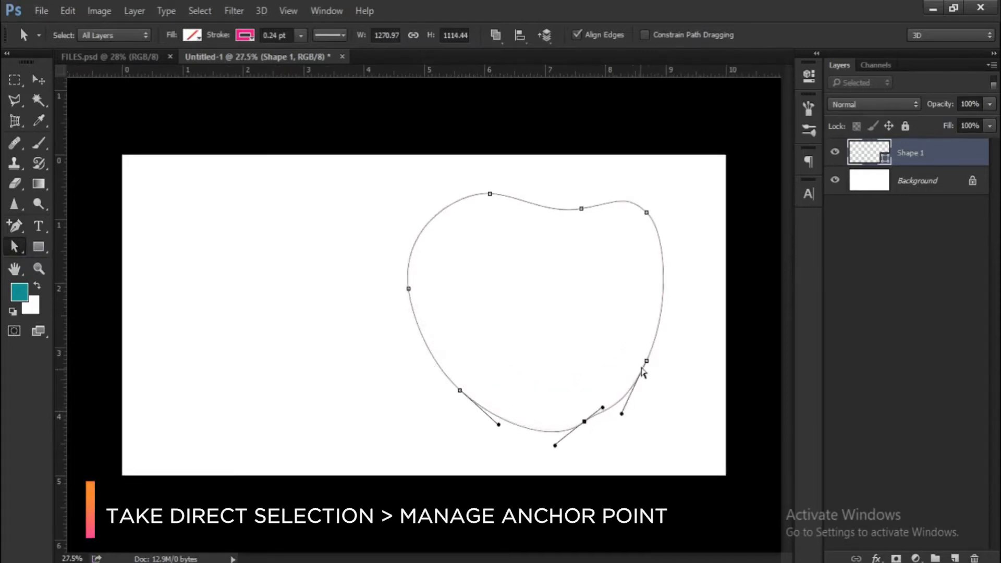
{"action": "left_click_drag", "start_coordinate": [647, 361], "coordinate": [651, 340]}
{"action": "left_click_drag", "start_coordinate": [602, 408], "coordinate": [597, 398]}
{"action": "left_click_drag", "start_coordinate": [584, 421], "coordinate": [599, 398]}
{"action": "left_click_drag", "start_coordinate": [651, 341], "coordinate": [651, 331]}
{"action": "left_click", "coordinate": [580, 420]}
{"action": "left_click_drag", "start_coordinate": [554, 449], "coordinate": [550, 450]}
Smooth the outline's left side and upper-left bump by adjusting their anchor points and curve handles.
{"action": "scroll", "coordinate": [542, 409], "scroll_direction": "down", "scroll_amount": 2}
{"action": "left_click", "coordinate": [411, 294]}
{"action": "left_click_drag", "start_coordinate": [413, 311], "coordinate": [412, 323]}
{"action": "left_click_drag", "start_coordinate": [410, 294], "coordinate": [416, 294]}
{"action": "left_click_drag", "start_coordinate": [414, 240], "coordinate": [415, 240]}
{"action": "left_click", "coordinate": [453, 377]}
{"action": "left_click_drag", "start_coordinate": [483, 406], "coordinate": [486, 411]}
{"action": "left_click", "coordinate": [478, 215]}
{"action": "mouse_move", "coordinate": [492, 216]}
{"action": "left_mouse_down"}
{"action": "mouse_move", "coordinate": [509, 223]}
{"action": "mouse_move", "coordinate": [496, 217]}
{"action": "left_mouse_up"}
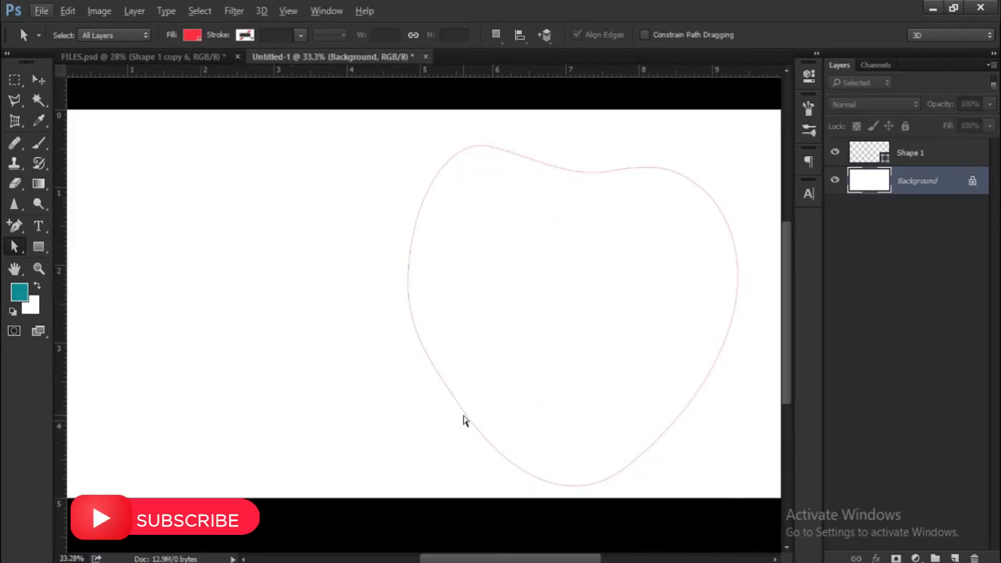
Refine the curve between the outline's lower-left and left anchors into an even, rounded contour.
{"action": "left_click", "coordinate": [458, 409]}
{"action": "left_click_drag", "start_coordinate": [458, 404], "coordinate": [455, 401]}
{"action": "left_click", "coordinate": [408, 273]}
{"action": "left_click_drag", "start_coordinate": [411, 193], "coordinate": [410, 192]}
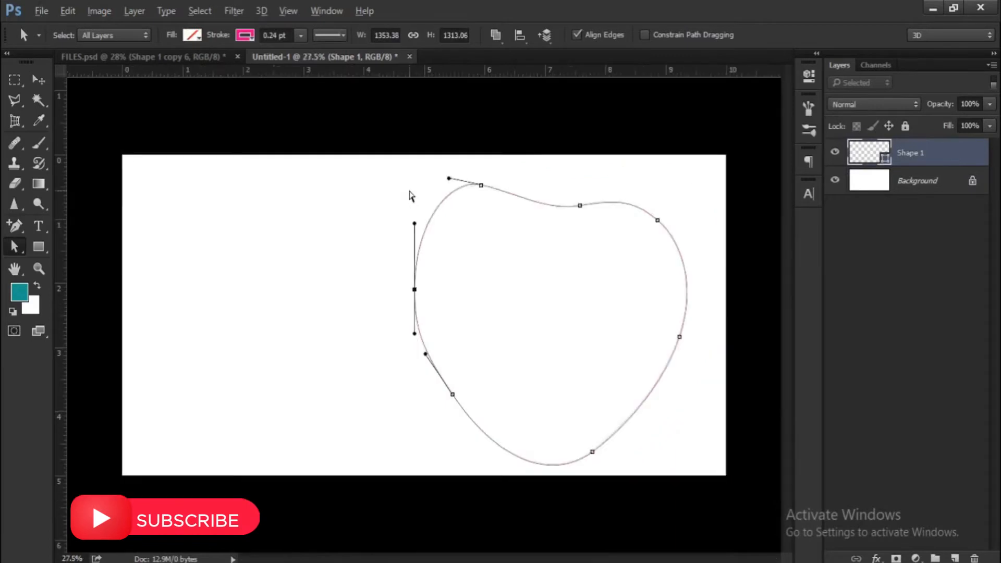
{"action": "left_click", "coordinate": [417, 281]}
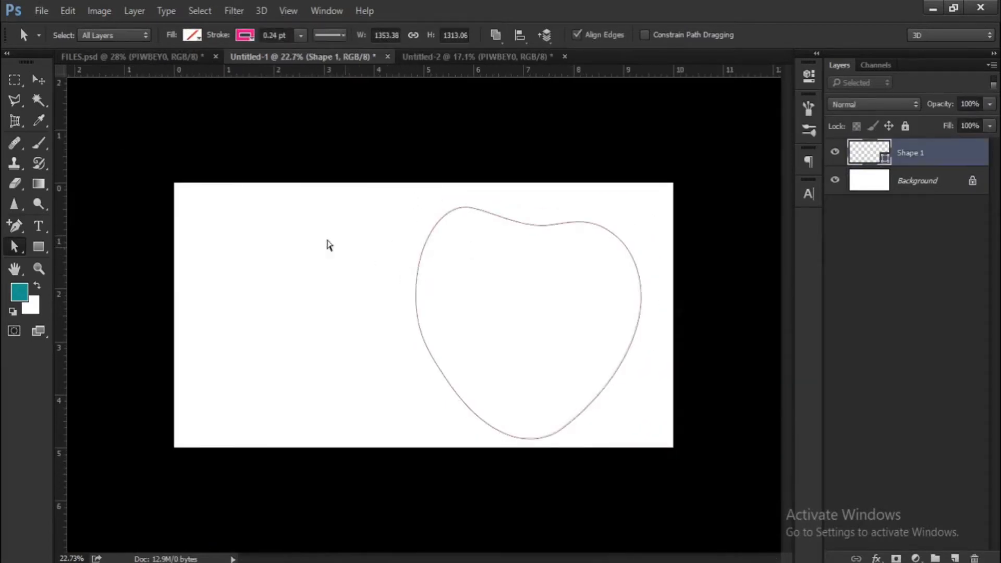
Remove the shape's stroke and fill it with the recently used pink.
{"action": "left_click", "coordinate": [241, 37]}
{"action": "left_click", "coordinate": [183, 65]}
{"action": "left_click", "coordinate": [191, 35]}
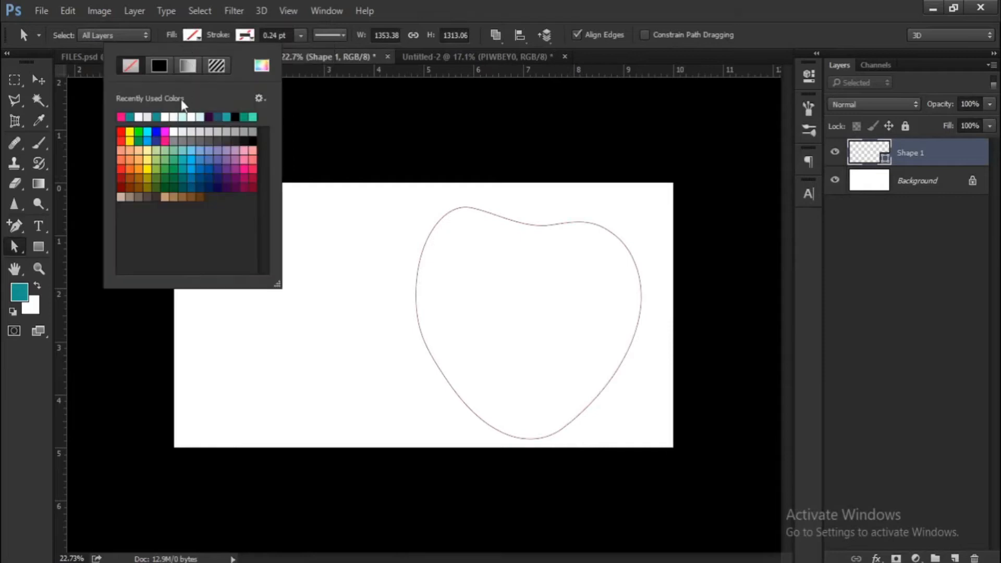
{"action": "left_click", "coordinate": [121, 116]}
{"action": "left_click", "coordinate": [39, 80]}
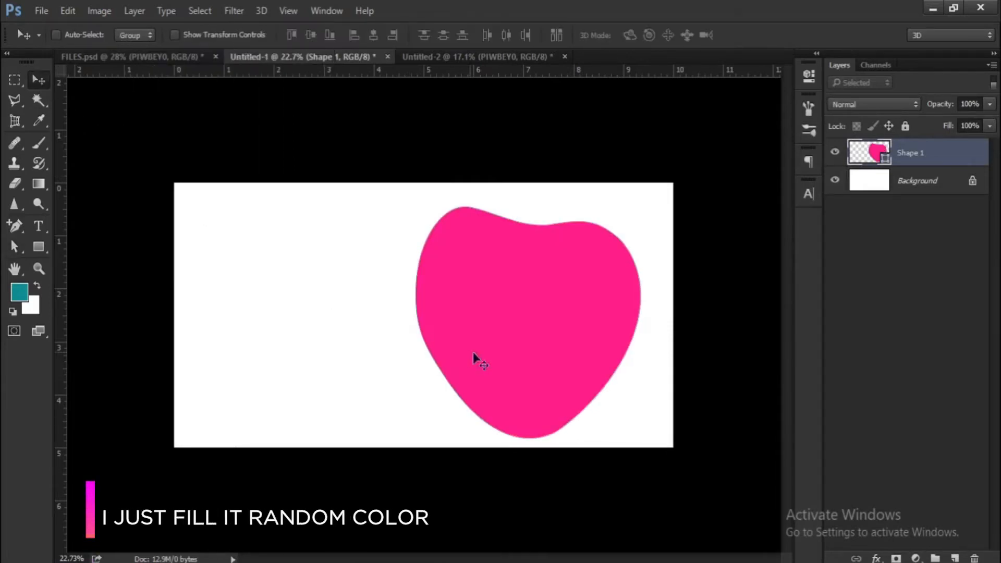
Copy the PIWBEY0 photo from Untitled-2 into Untitled-1, place it over the pink shape and clip it to Shape 1.
{"action": "key", "text": "ctrl+plus"}
{"action": "left_click", "coordinate": [505, 57]}
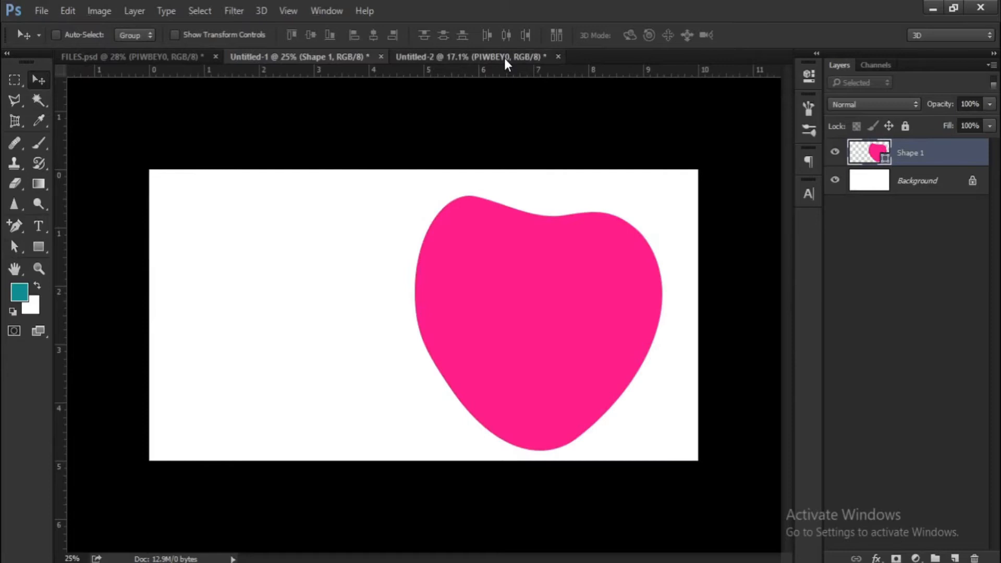
{"action": "left_click_drag", "start_coordinate": [524, 258], "coordinate": [477, 239]}
{"action": "key", "text": "ctrl+0"}
{"action": "left_click_drag", "start_coordinate": [543, 330], "coordinate": [609, 313]}
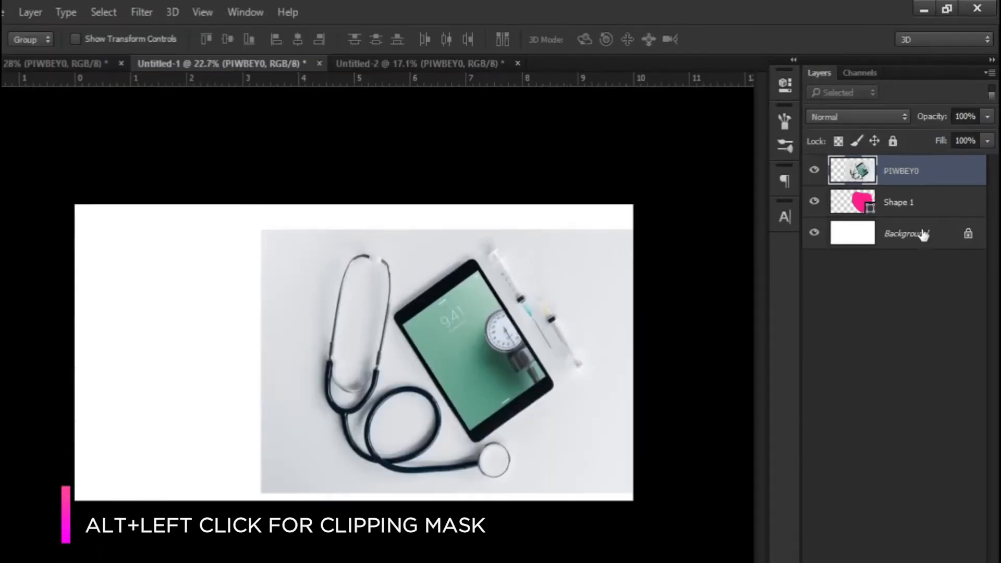
{"action": "left_click", "coordinate": [898, 164], "text": "alt"}
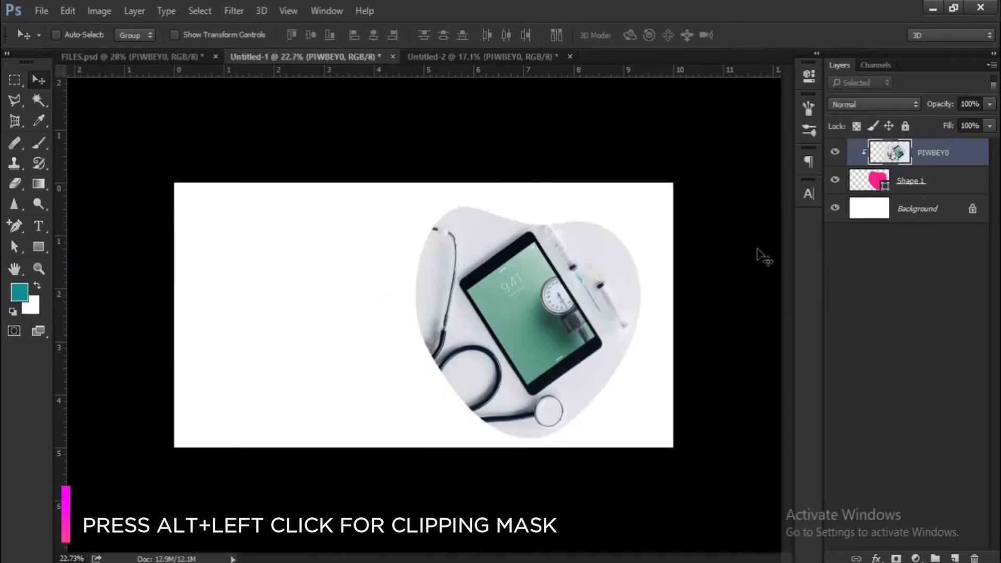
Select the PIWBEY0 and Shape 1 layers together and move them slightly up on the canvas.
{"action": "scroll", "coordinate": [541, 391], "scroll_direction": "down", "scroll_amount": 1}
{"action": "left_click", "coordinate": [932, 194], "text": "ctrl"}
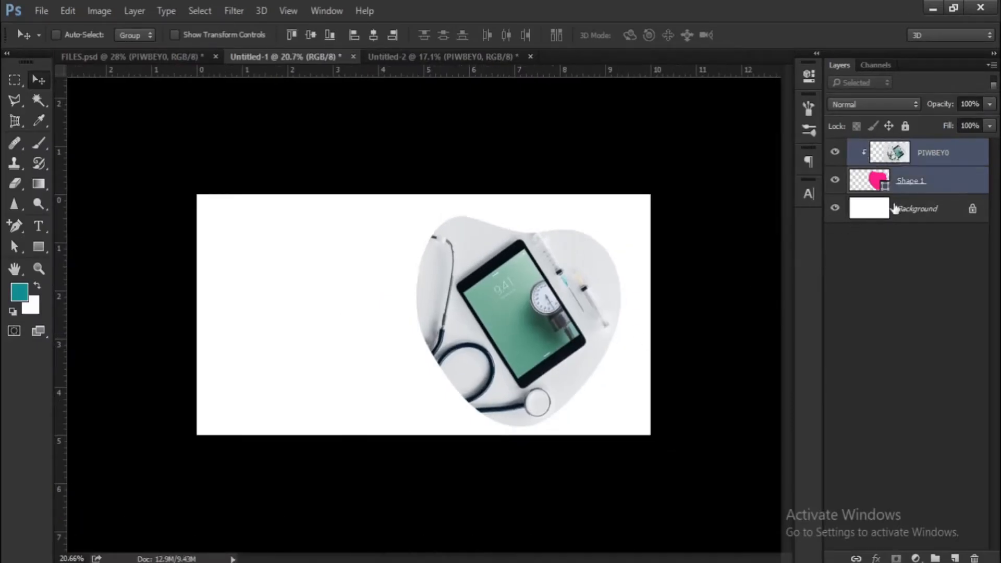
{"action": "scroll", "coordinate": [560, 373], "scroll_direction": "up", "scroll_amount": 1}
{"action": "left_click_drag", "start_coordinate": [564, 363], "coordinate": [568, 365]}
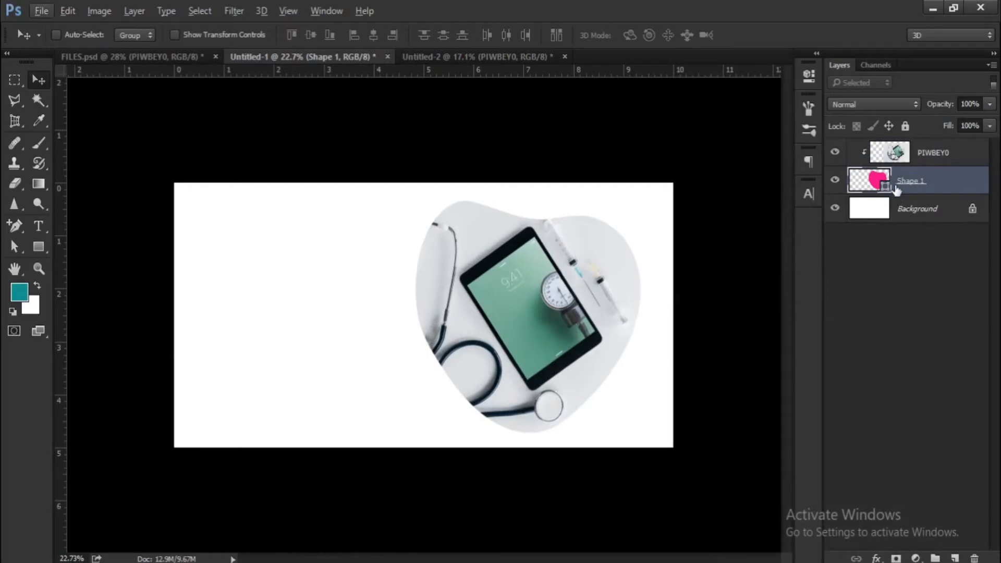
Duplicate Shape 1 and rotate the lower, unclipped shape counterclockwise so pink edges show around the photo.
{"action": "key", "text": "ctrl+j"}
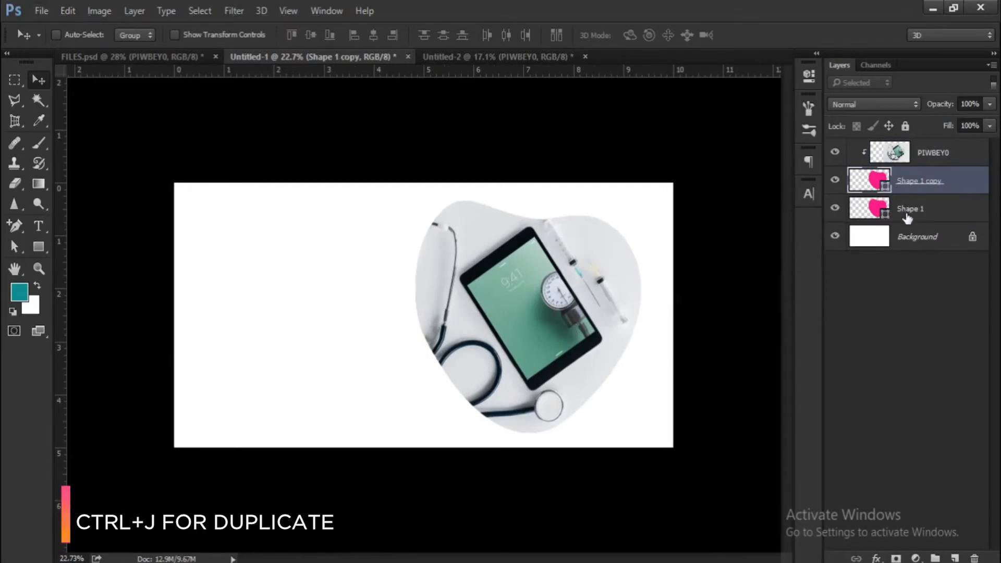
{"action": "left_click", "coordinate": [907, 218]}
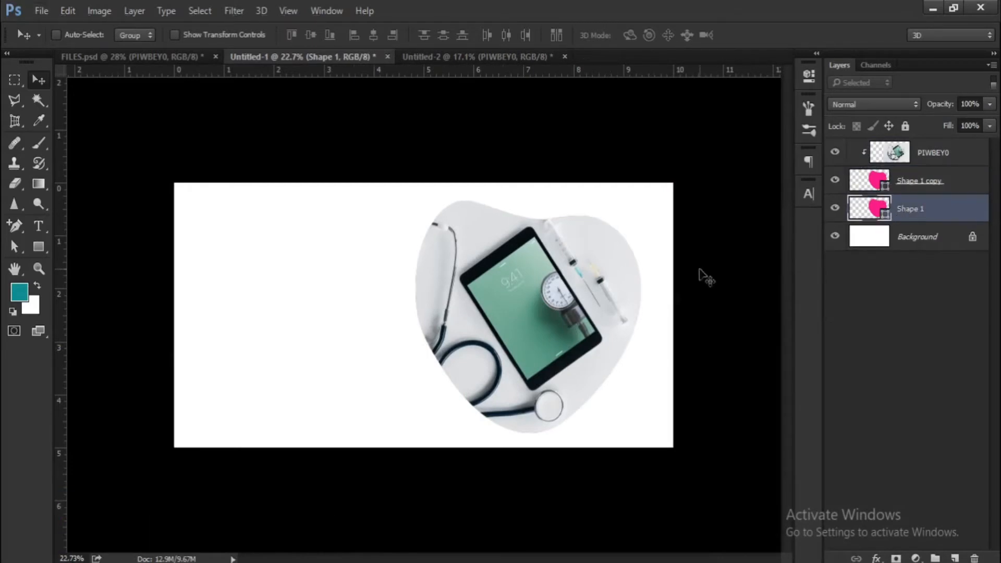
{"action": "key", "text": "ctrl+t"}
{"action": "left_click_drag", "start_coordinate": [667, 453], "coordinate": [740, 319]}
{"action": "key", "text": "Return"}
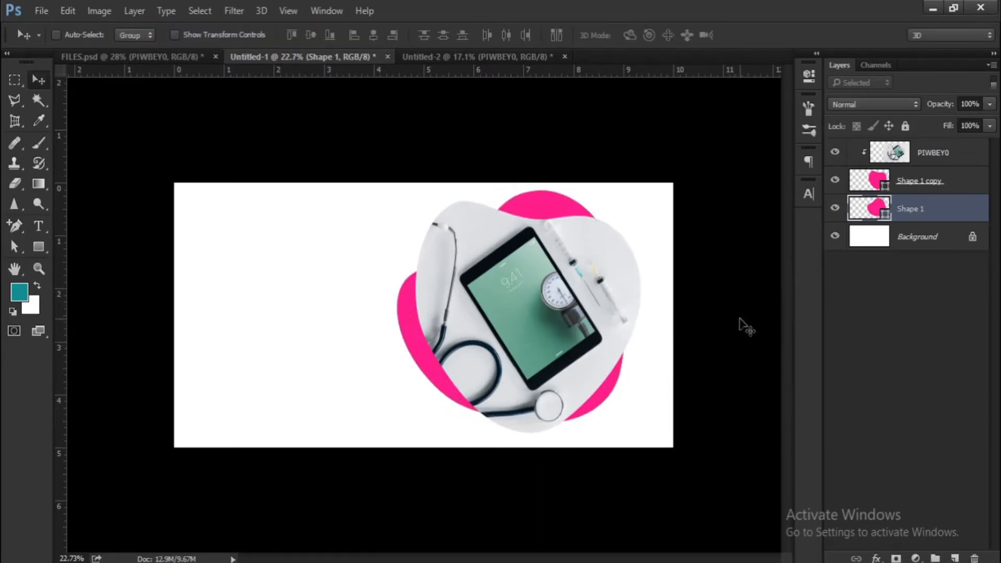
Fine-tune the transform of the pink Shape 1 behind the photo with a slight Free Transform adjustment.
{"action": "scroll", "coordinate": [733, 324], "scroll_direction": "down", "scroll_amount": 1}
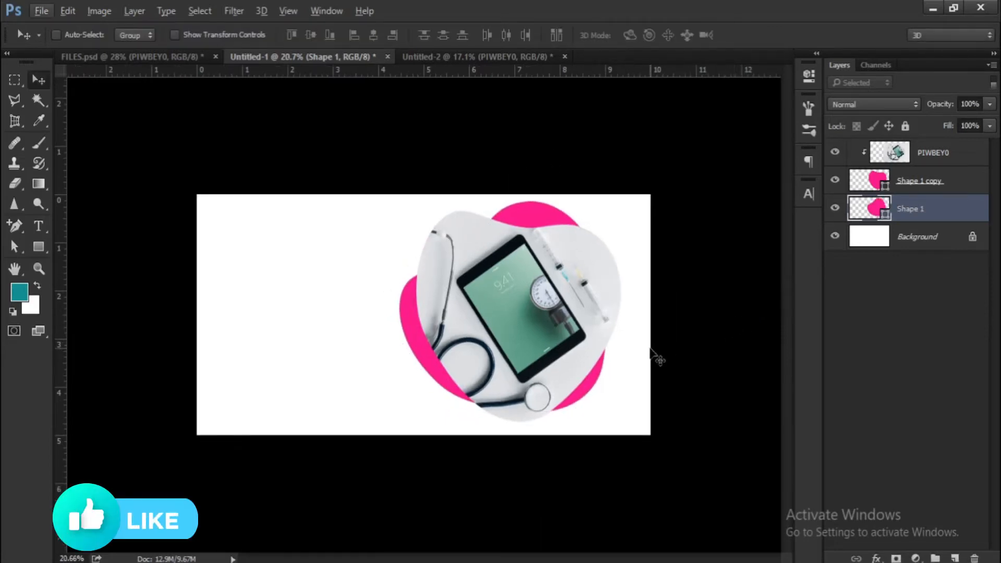
{"action": "key", "text": "ctrl+t"}
{"action": "left_click_drag", "start_coordinate": [674, 410], "coordinate": [683, 407]}
{"action": "key", "text": "Return"}
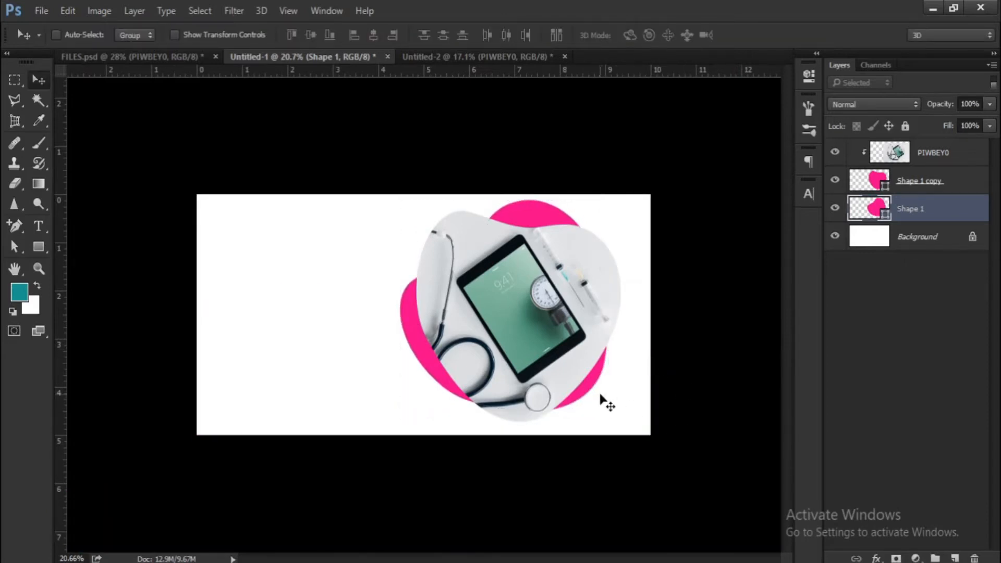
Select PIWBEY0, Shape 1 copy and Shape 1 together and move them slightly right on the canvas.
{"action": "scroll", "coordinate": [662, 387], "scroll_direction": "down", "scroll_amount": 1}
{"action": "left_click", "coordinate": [929, 152], "text": "shift"}
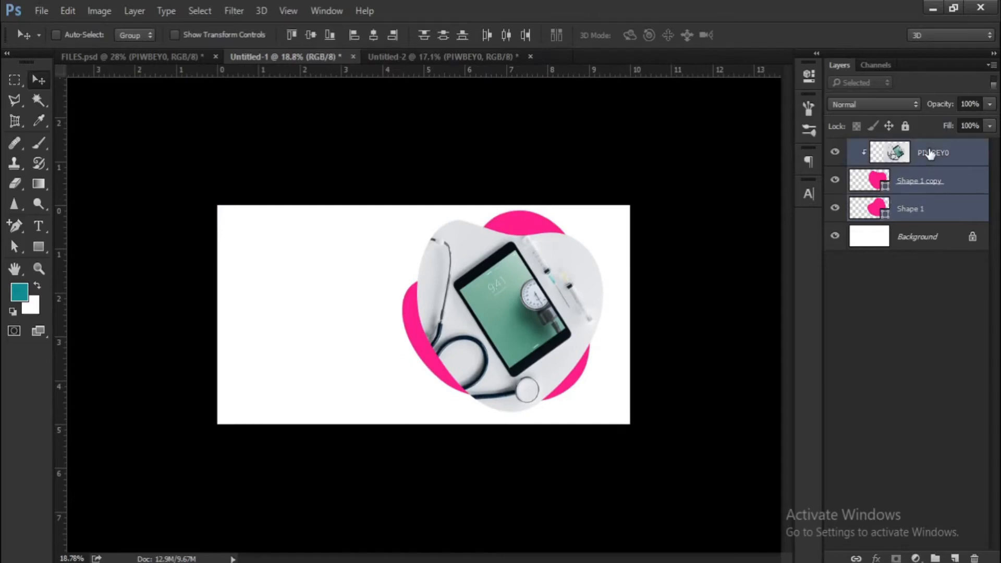
{"action": "left_click_drag", "start_coordinate": [623, 327], "coordinate": [635, 329]}
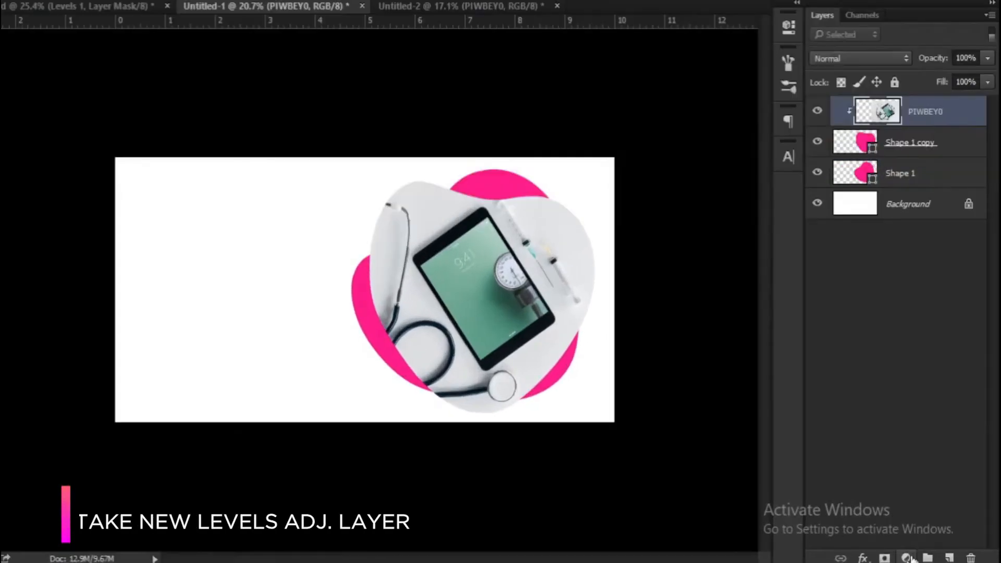
Add a Levels adjustment layer above the photo with input black at 47 and white at 247.
{"action": "left_click", "coordinate": [916, 558]}
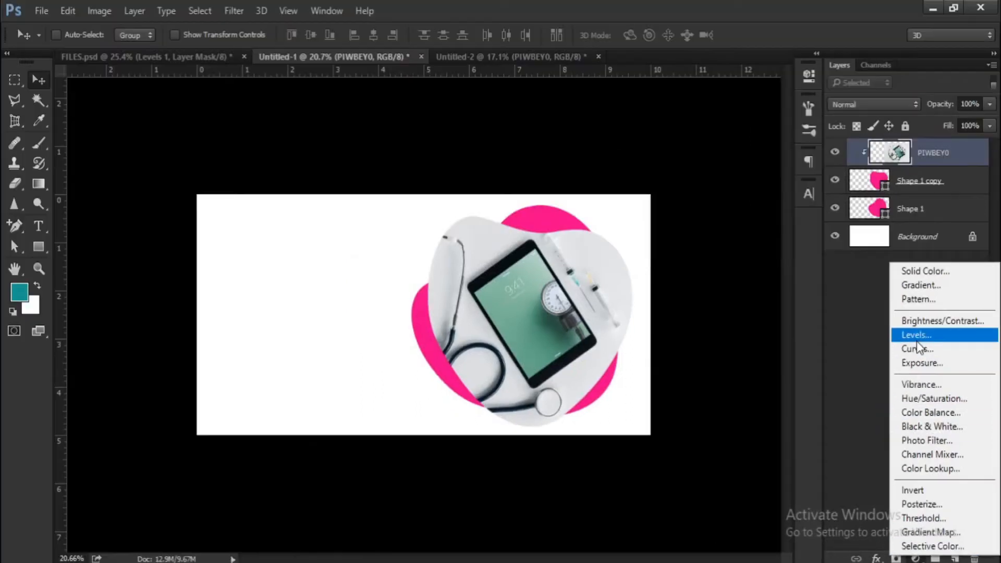
{"action": "left_click", "coordinate": [908, 312]}
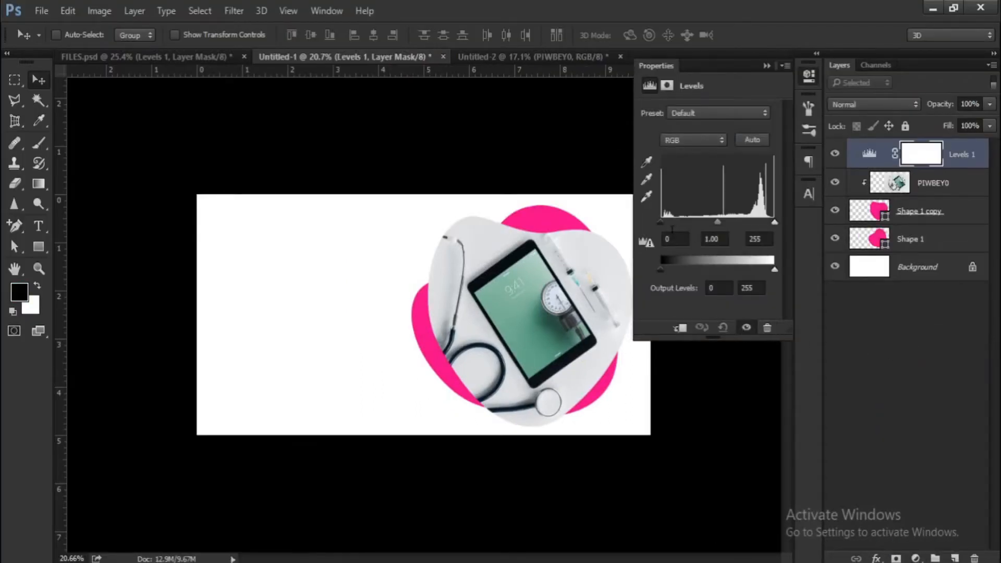
{"action": "left_click_drag", "start_coordinate": [662, 221], "coordinate": [681, 221]}
{"action": "left_click_drag", "start_coordinate": [775, 222], "coordinate": [767, 222]}
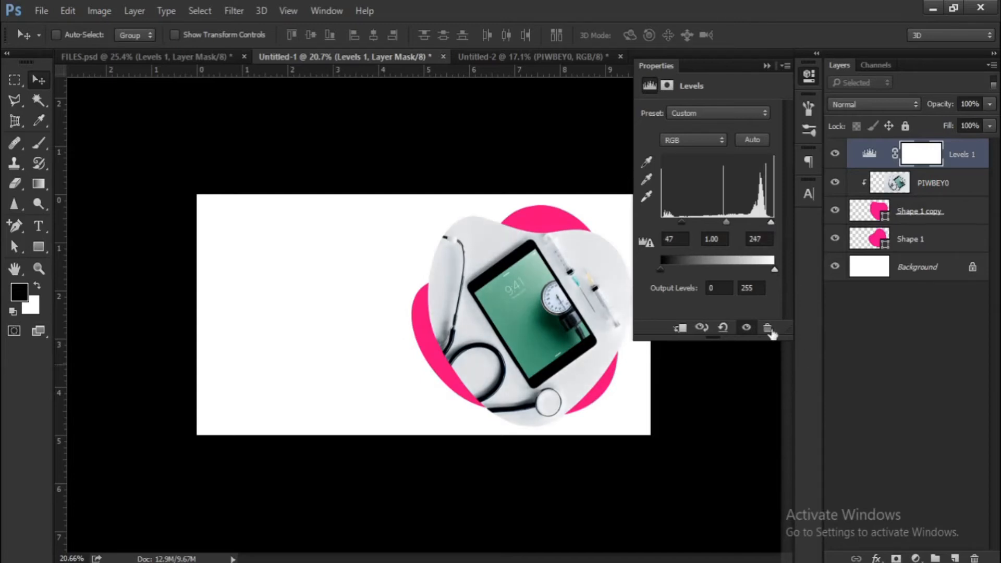
{"action": "left_click", "coordinate": [767, 66]}
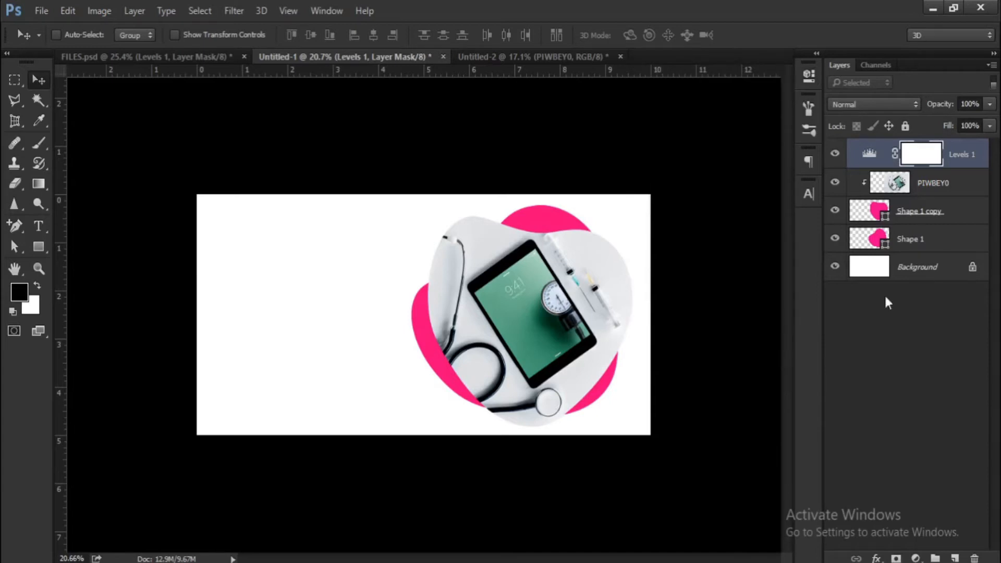
Add a Brightness/Contrast adjustment layer with brightness -19 and contrast 10.
{"action": "left_click", "coordinate": [916, 558]}
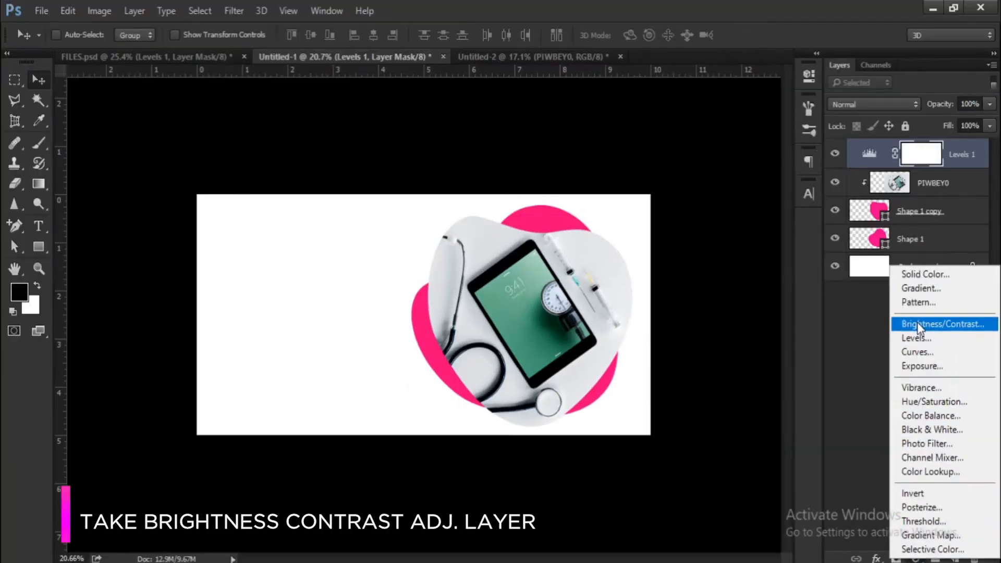
{"action": "left_click", "coordinate": [913, 303]}
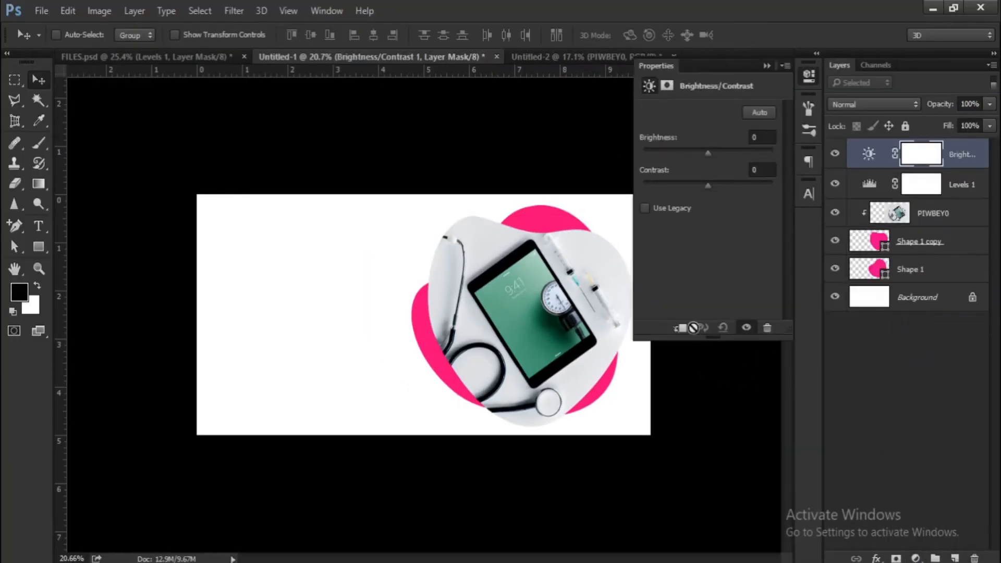
{"action": "left_click_drag", "start_coordinate": [709, 151], "coordinate": [700, 150]}
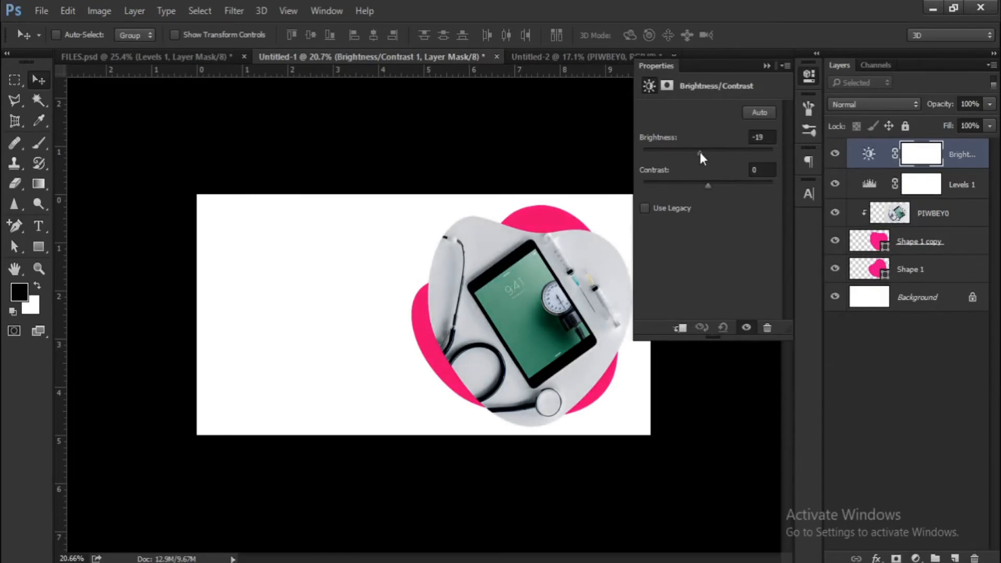
{"action": "left_click_drag", "start_coordinate": [711, 186], "coordinate": [715, 185]}
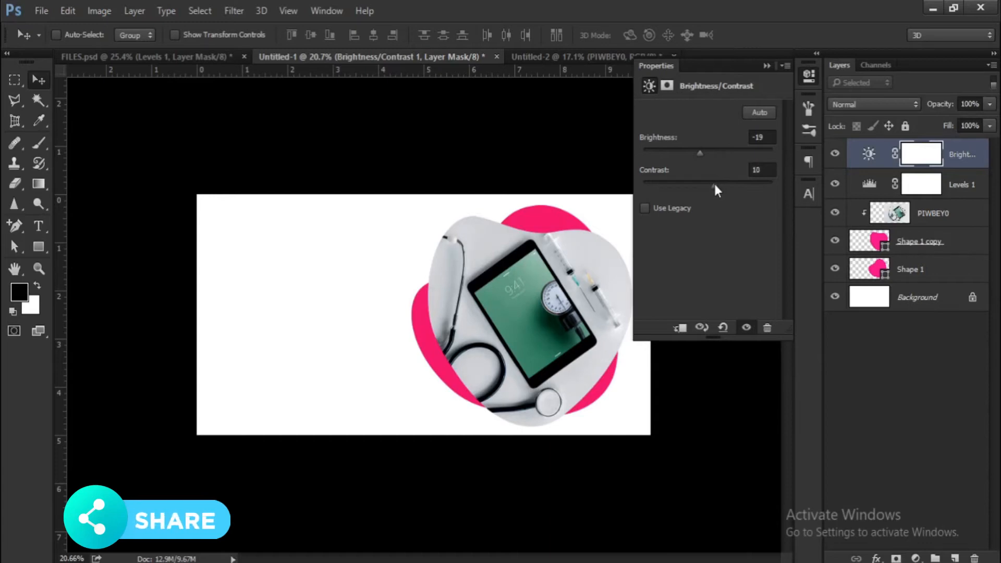
{"action": "left_click", "coordinate": [766, 66]}
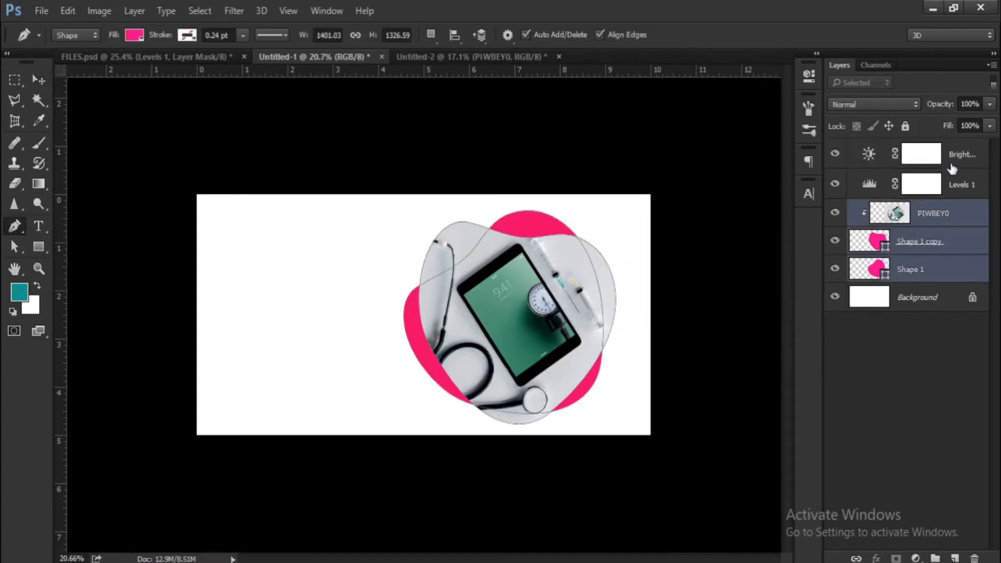
Draw a closed wavy Pen shape about 562 × 397 px across the banner's bottom-right corner, above the Brightness/Contrast layer.
{"action": "left_click", "coordinate": [954, 157]}
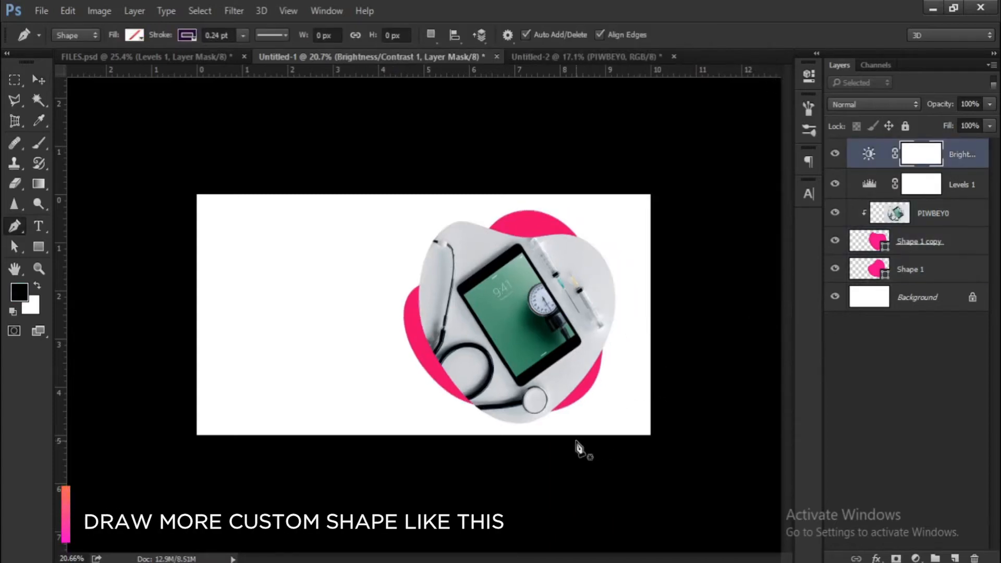
{"action": "left_click", "coordinate": [576, 440]}
{"action": "left_click_drag", "start_coordinate": [602, 413], "coordinate": [645, 387]}
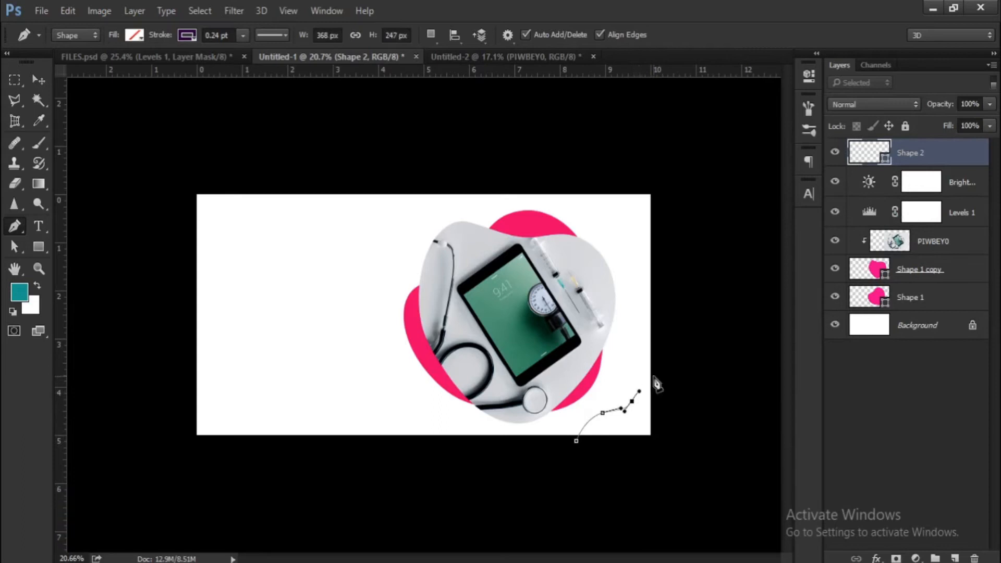
{"action": "left_click", "coordinate": [661, 385]}
{"action": "left_click", "coordinate": [659, 447]}
{"action": "left_click", "coordinate": [577, 441]}
{"action": "key", "text": "v"}
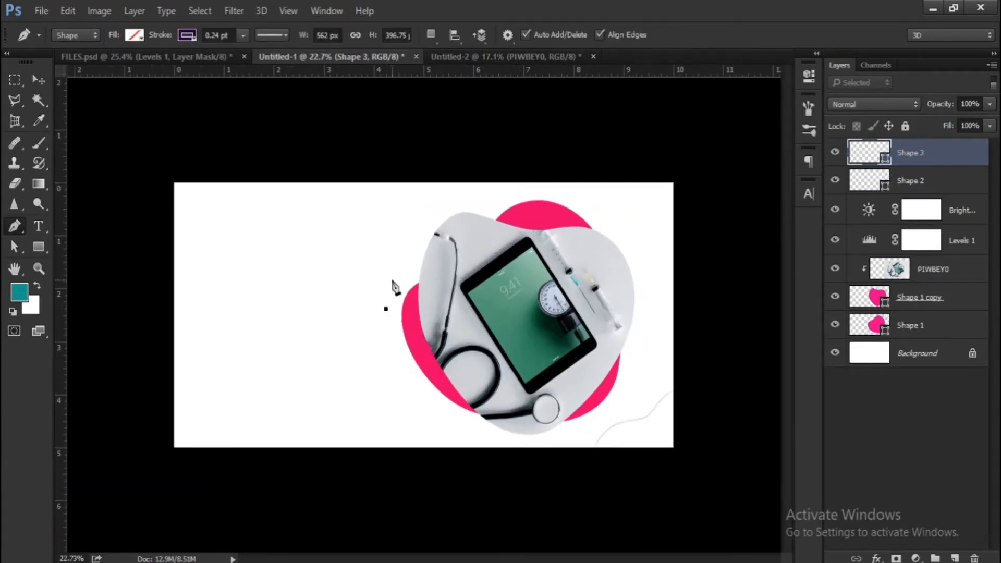
Draw a small closed bean-like Pen shape about 293 × 400 px just left of the photo's upper half.
{"action": "left_click", "coordinate": [392, 280]}
{"action": "left_click", "coordinate": [405, 269]}
{"action": "left_click_drag", "start_coordinate": [406, 245], "coordinate": [401, 235]}
{"action": "left_click_drag", "start_coordinate": [360, 278], "coordinate": [359, 323]}
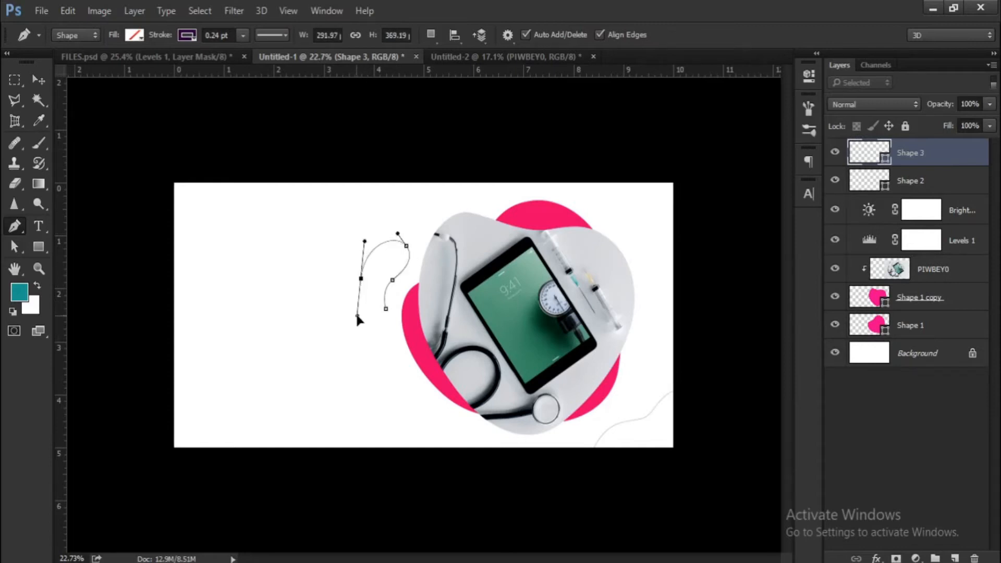
{"action": "left_click", "coordinate": [386, 308]}
{"action": "scroll", "coordinate": [389, 311], "scroll_direction": "down", "scroll_amount": 2}
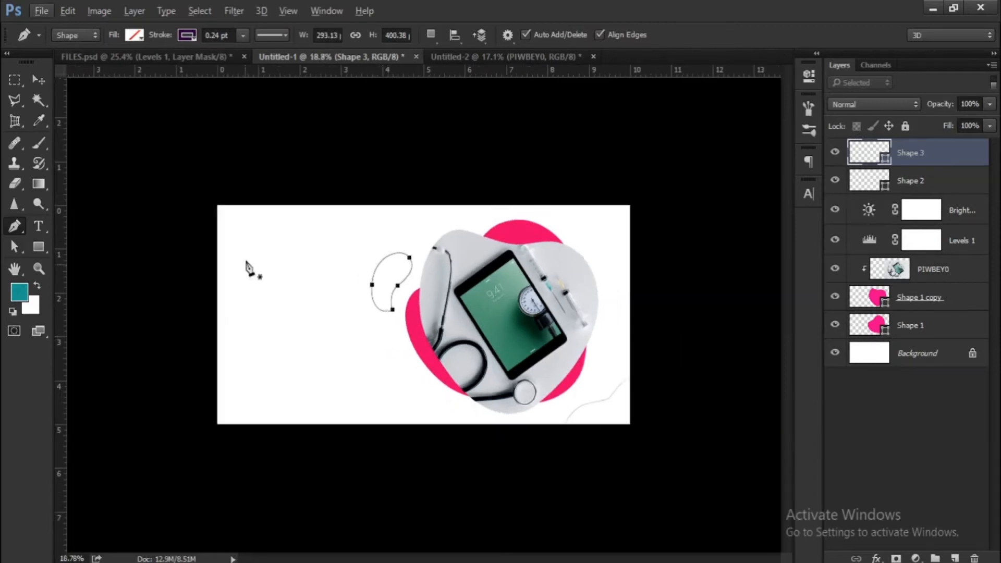
Draw a closed wavy Pen shape about 685 px wide across the banner's top-left corner, extending beyond the canvas edges.
{"action": "left_click", "coordinate": [300, 198]}
{"action": "left_click_drag", "start_coordinate": [277, 245], "coordinate": [226, 217]}
{"action": "left_click", "coordinate": [276, 246], "text": "alt"}
{"action": "left_click", "coordinate": [209, 237]}
{"action": "left_click", "coordinate": [206, 188]}
{"action": "left_click", "coordinate": [300, 199]}
Refine the anchor points of the top-left corner shape to smooth its wavy lower edge.
{"action": "key", "text": "a"}
{"action": "scroll", "coordinate": [261, 245], "scroll_direction": "up", "scroll_amount": 1}
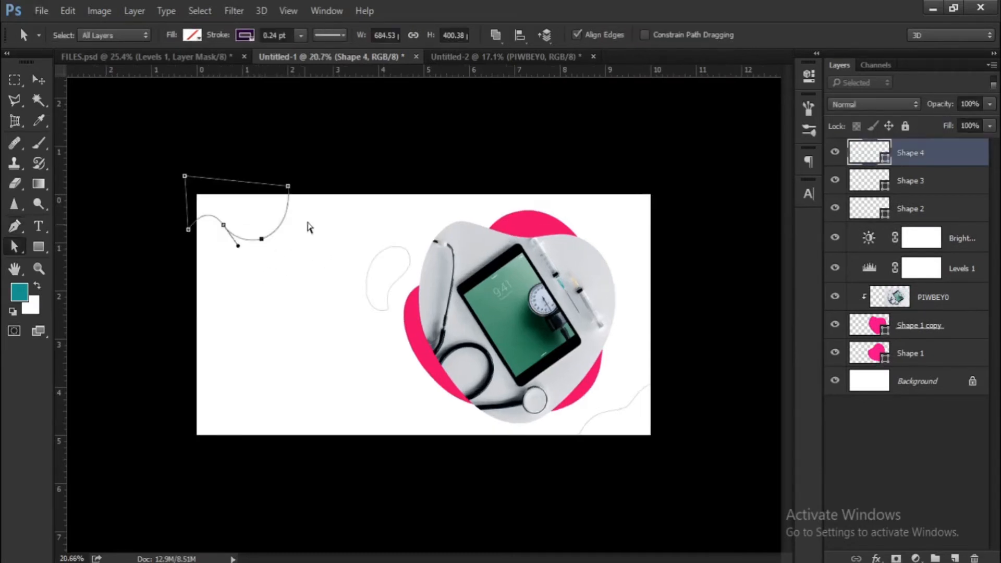
{"action": "scroll", "coordinate": [237, 240], "scroll_direction": "up", "scroll_amount": 1}
{"action": "left_click", "coordinate": [264, 235]}
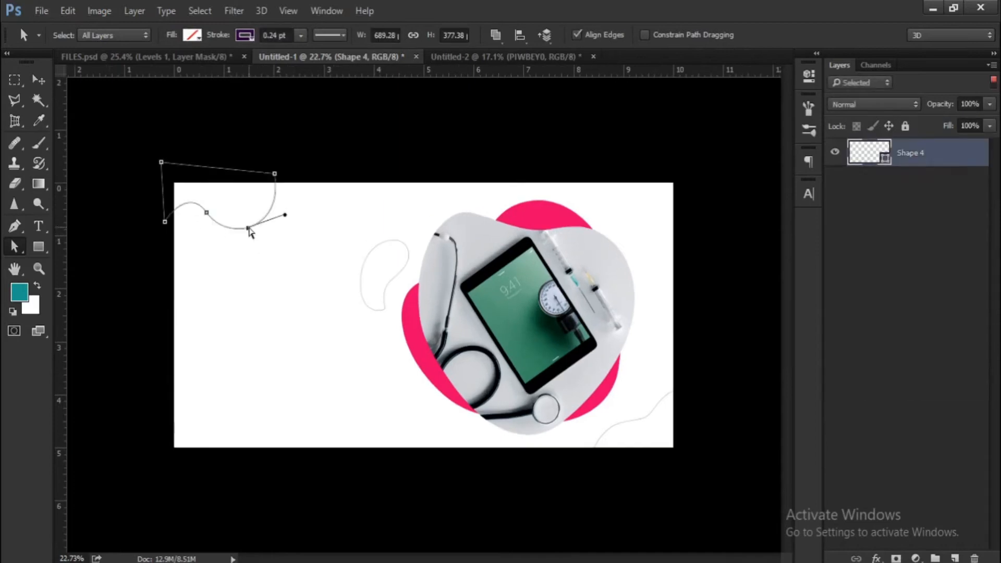
{"action": "left_click_drag", "start_coordinate": [207, 212], "coordinate": [227, 238]}
{"action": "double_click", "coordinate": [292, 271]}
Draw a closed organic Pen shape about 700 px wide rising from the banner's bottom edge, left of the photo.
{"action": "scroll", "coordinate": [288, 313], "scroll_direction": "down", "scroll_amount": 3}
{"action": "key", "text": "p"}
{"action": "left_click", "coordinate": [331, 425]}
{"action": "left_click_drag", "start_coordinate": [328, 382], "coordinate": [350, 359]}
{"action": "left_click_drag", "start_coordinate": [358, 396], "coordinate": [408, 431]}
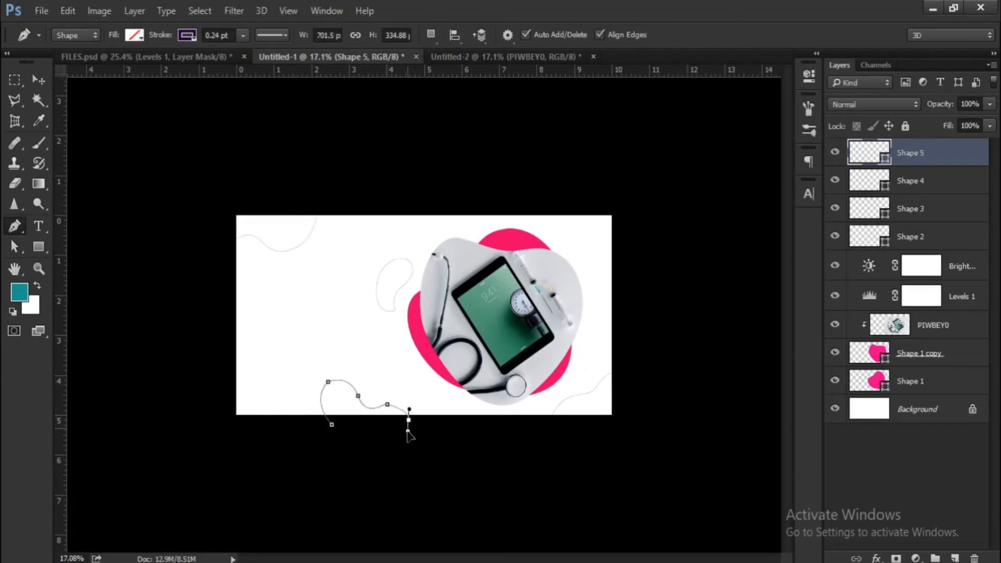
{"action": "left_click", "coordinate": [331, 425]}
Adjust the anchor points and curve handles of the bottom-edge shape to smooth its outline.
{"action": "key", "text": "a"}
{"action": "key", "text": "ctrl+0"}
{"action": "left_click", "coordinate": [307, 457]}
{"action": "left_click_drag", "start_coordinate": [322, 499], "coordinate": [322, 485]}
{"action": "left_click_drag", "start_coordinate": [253, 433], "coordinate": [255, 435]}
{"action": "left_click", "coordinate": [358, 472]}
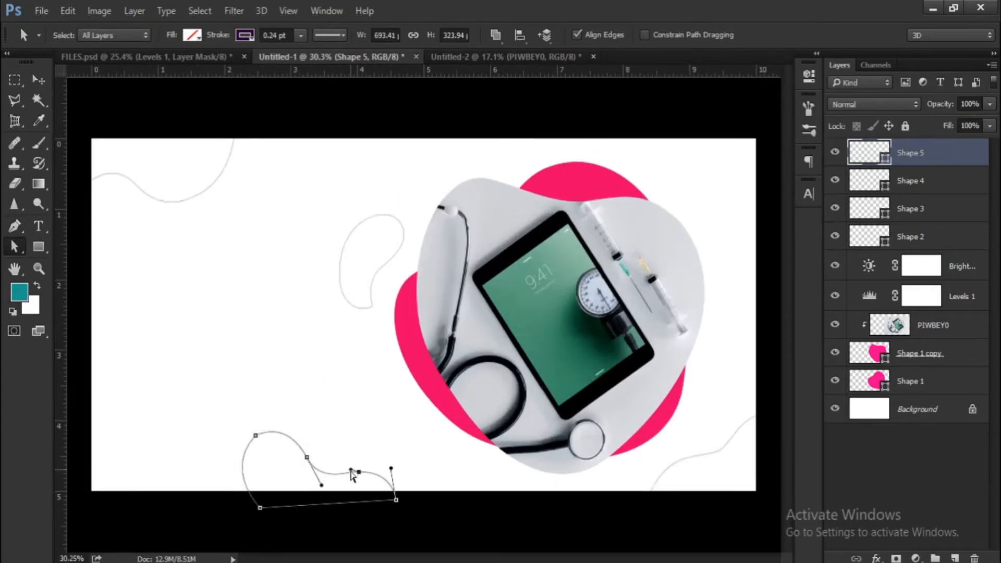
{"action": "left_click_drag", "start_coordinate": [322, 486], "coordinate": [319, 480]}
{"action": "left_click", "coordinate": [254, 438]}
{"action": "scroll", "coordinate": [263, 434], "scroll_direction": "down", "scroll_amount": 1}
{"action": "left_click", "coordinate": [271, 425]}
{"action": "left_click_drag", "start_coordinate": [240, 457], "coordinate": [238, 462]}
{"action": "left_click", "coordinate": [226, 401]}
{"action": "scroll", "coordinate": [228, 406], "scroll_direction": "down", "scroll_amount": 1}
Fill the top-left corner shape with black and remove its stroke.
{"action": "left_click", "coordinate": [281, 230]}
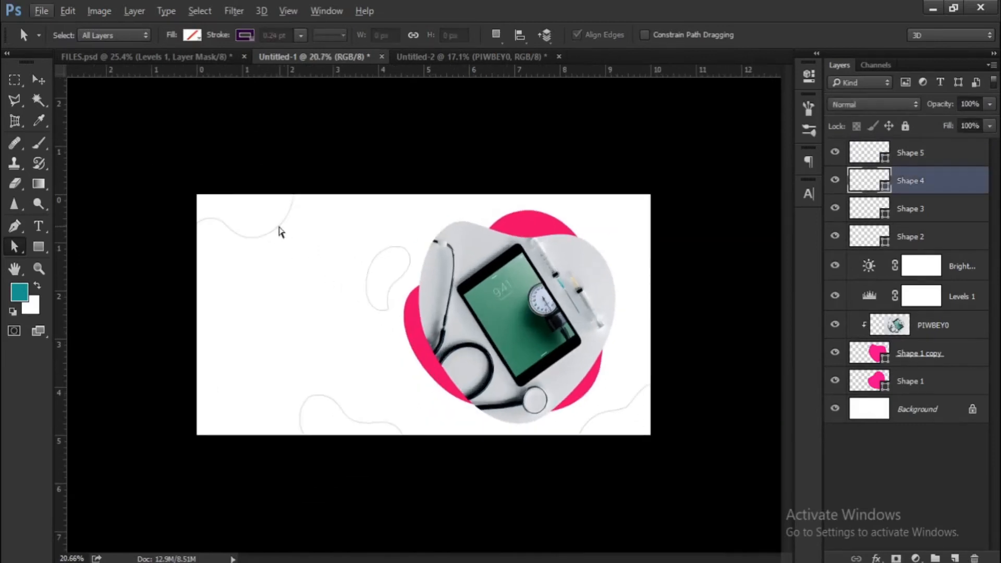
{"action": "left_click", "coordinate": [193, 35]}
{"action": "left_click", "coordinate": [159, 65]}
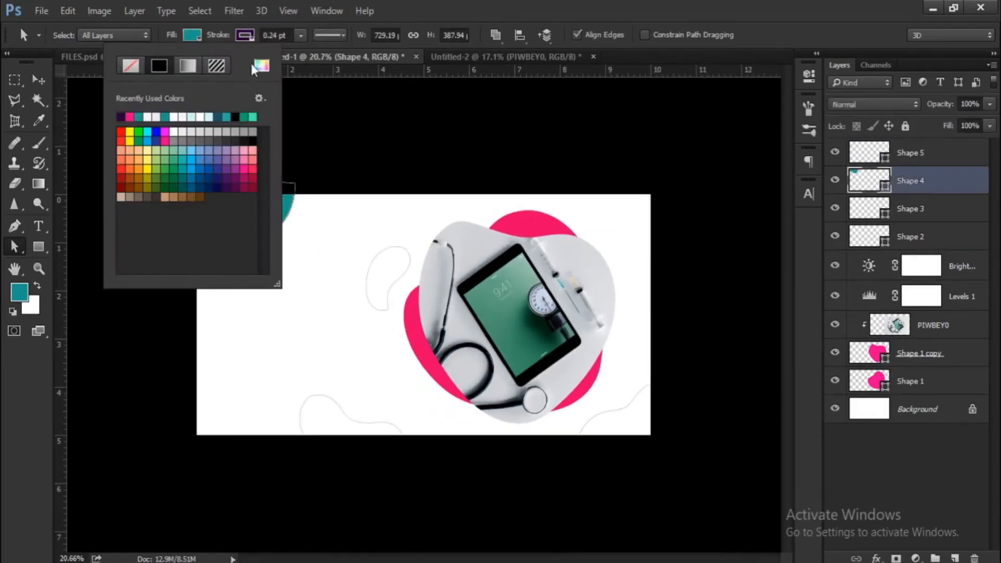
{"action": "left_click", "coordinate": [262, 65]}
{"action": "left_click_drag", "start_coordinate": [647, 293], "coordinate": [566, 419]}
{"action": "left_click", "coordinate": [935, 181]}
{"action": "left_click", "coordinate": [245, 35]}
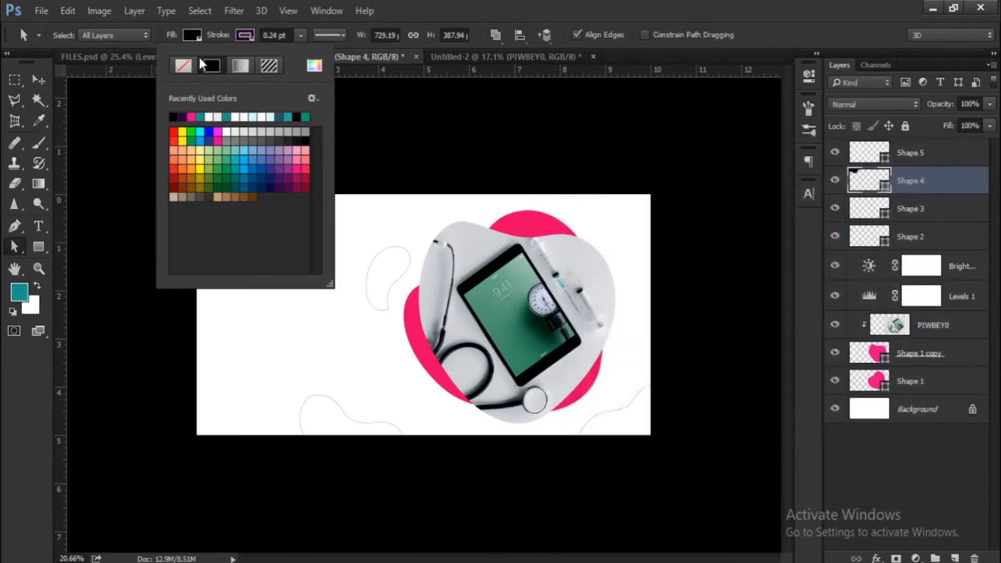
{"action": "left_click", "coordinate": [372, 293]}
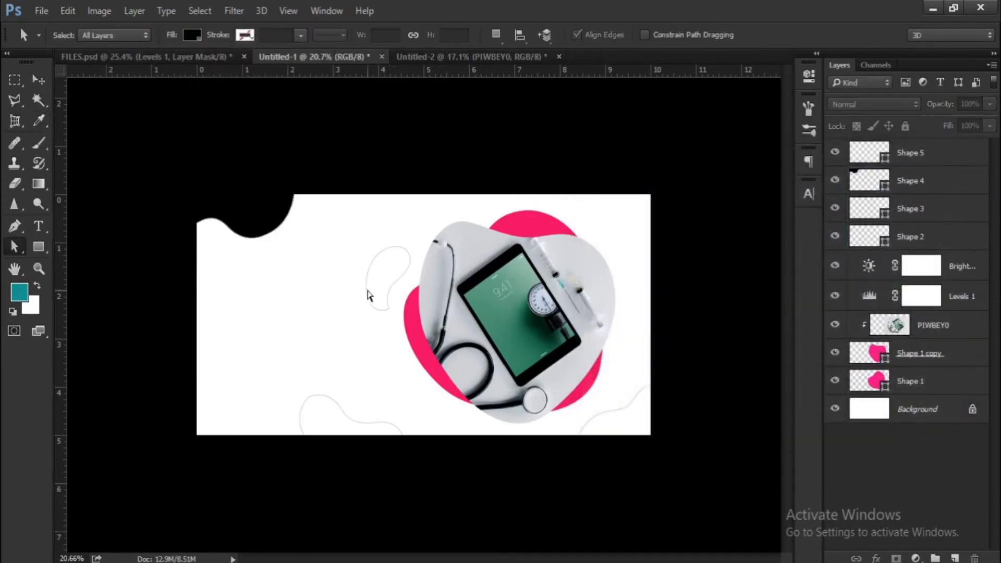
Give the small bean-like shape beside the photo a black fill and no stroke.
{"action": "left_click", "coordinate": [368, 290]}
{"action": "left_click", "coordinate": [192, 40]}
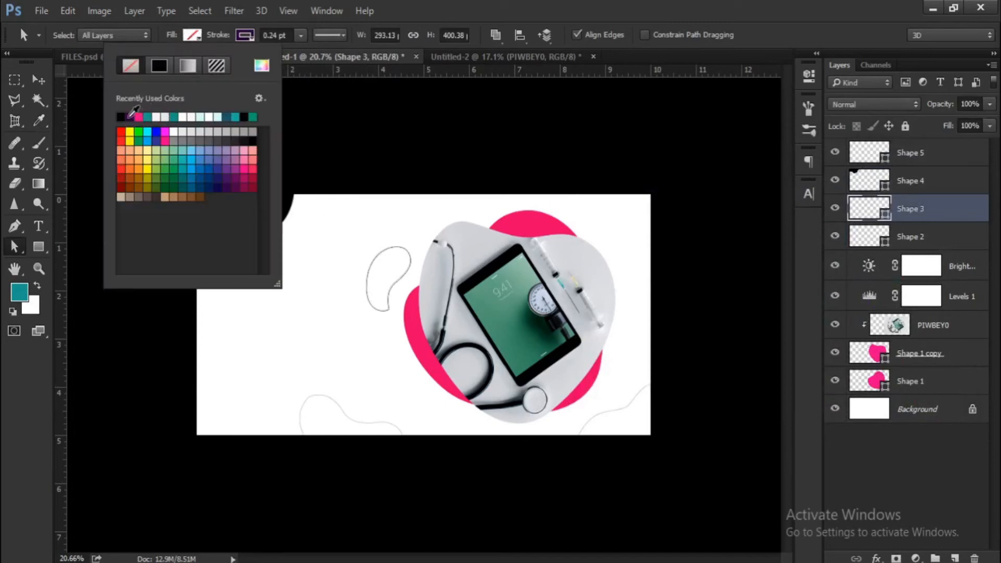
{"action": "left_click", "coordinate": [159, 65]}
{"action": "left_click", "coordinate": [245, 35]}
{"action": "left_click", "coordinate": [245, 35]}
{"action": "left_click", "coordinate": [183, 65]}
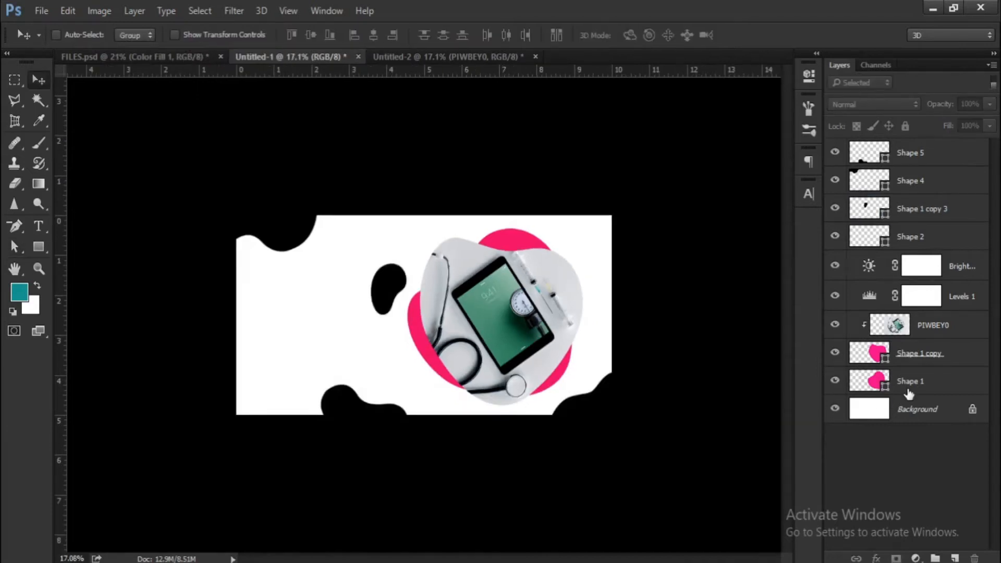
Add a Solid Color fill layer with color #047d70 and place it below the pink Shape 1 layer.
{"action": "left_click", "coordinate": [908, 391]}
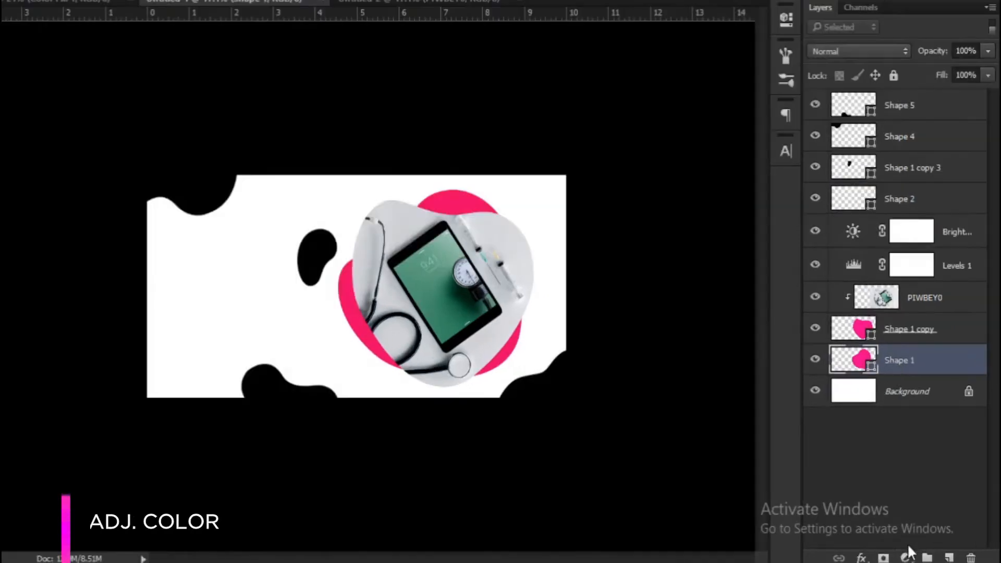
{"action": "left_click", "coordinate": [916, 557]}
{"action": "left_click", "coordinate": [916, 238]}
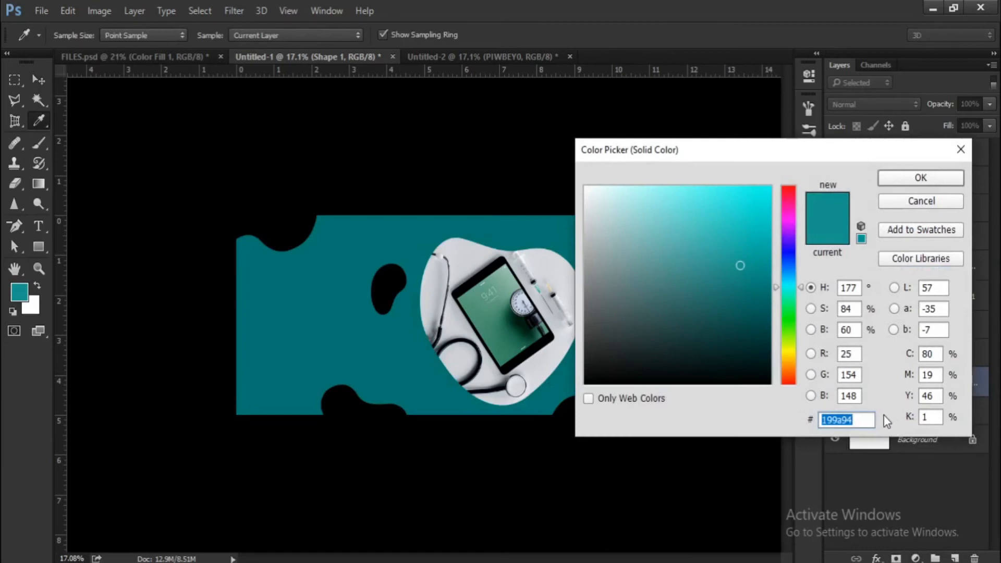
{"action": "key", "text": "BackSpace"}
{"action": "type", "text": "04"}
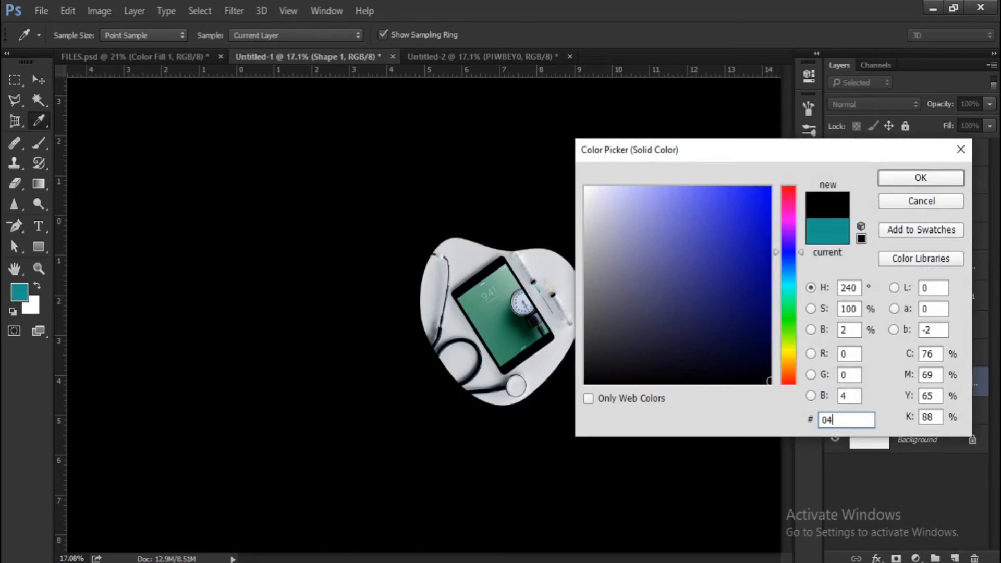
{"action": "type", "text": "7d"}
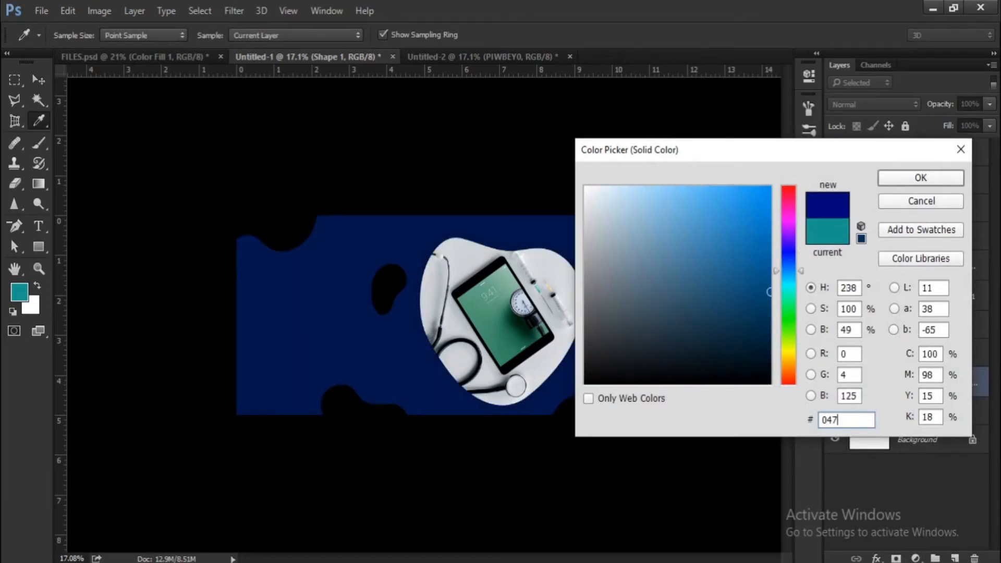
{"action": "type", "text": "70"}
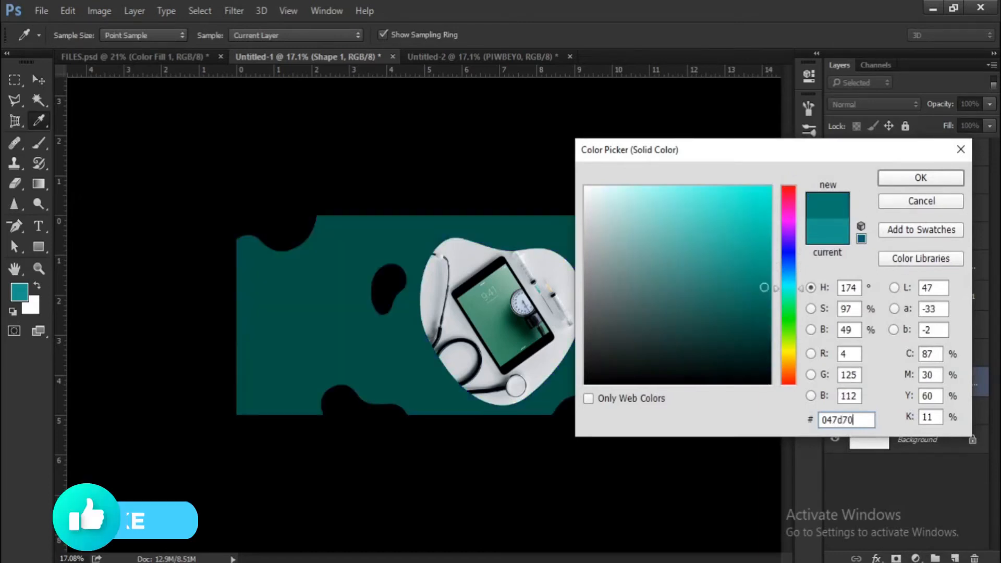
{"action": "left_click", "coordinate": [892, 181]}
{"action": "scroll", "coordinate": [634, 385], "scroll_direction": "down", "scroll_amount": 1}
{"action": "left_click_drag", "start_coordinate": [943, 388], "coordinate": [943, 420]}
{"action": "scroll", "coordinate": [506, 365], "scroll_direction": "down", "scroll_amount": 1}
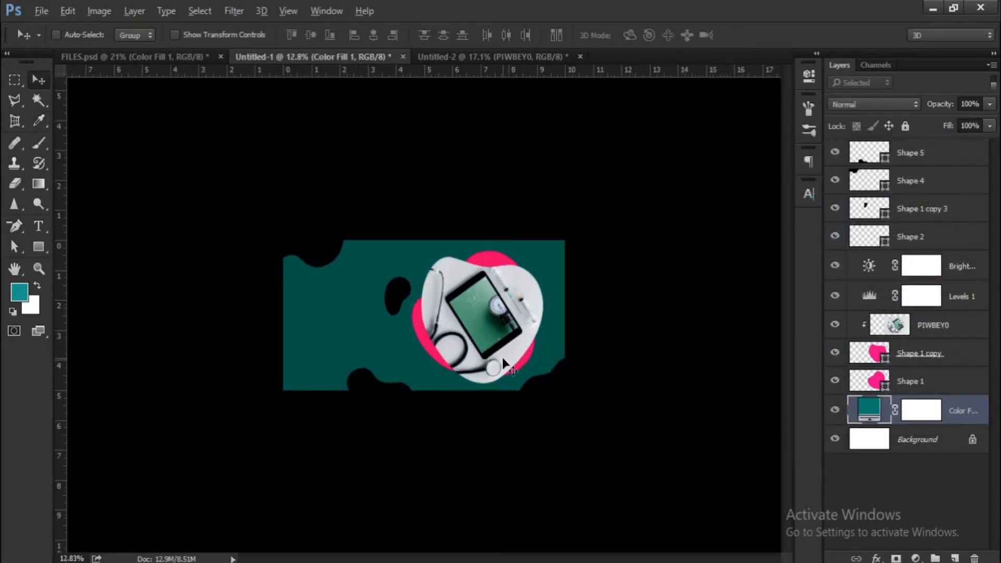
Copy the PIWBEY0 photo from the Untitled-2 document into the banner again, above the teal fill.
{"action": "left_click", "coordinate": [480, 55]}
{"action": "left_click_drag", "start_coordinate": [421, 256], "coordinate": [406, 296]}
{"action": "scroll", "coordinate": [411, 312], "scroll_direction": "up", "scroll_amount": 1}
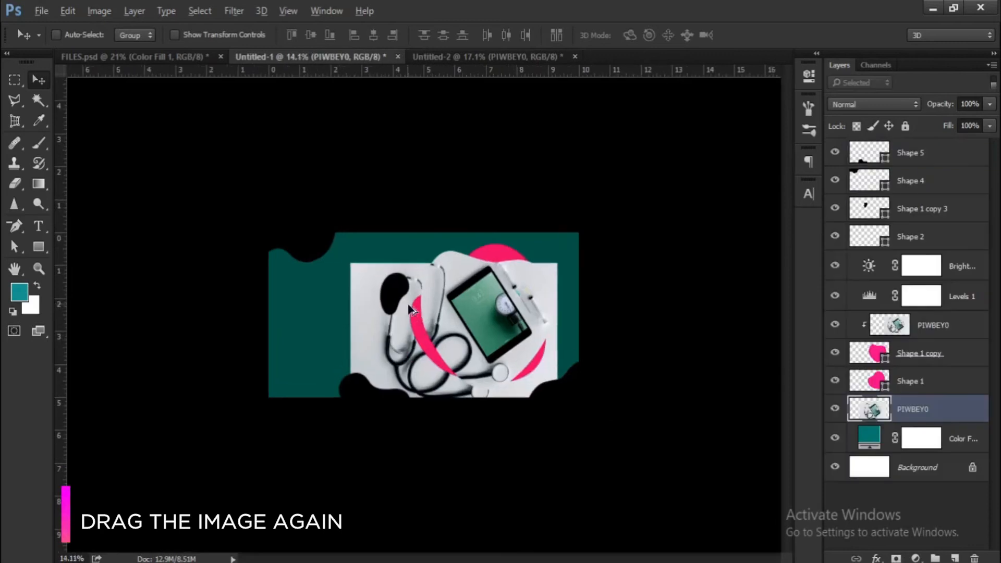
Convert the new PIWBEY0 photo layer to a Smart Object and move it below the teal color fill.
{"action": "right_click", "coordinate": [907, 417]}
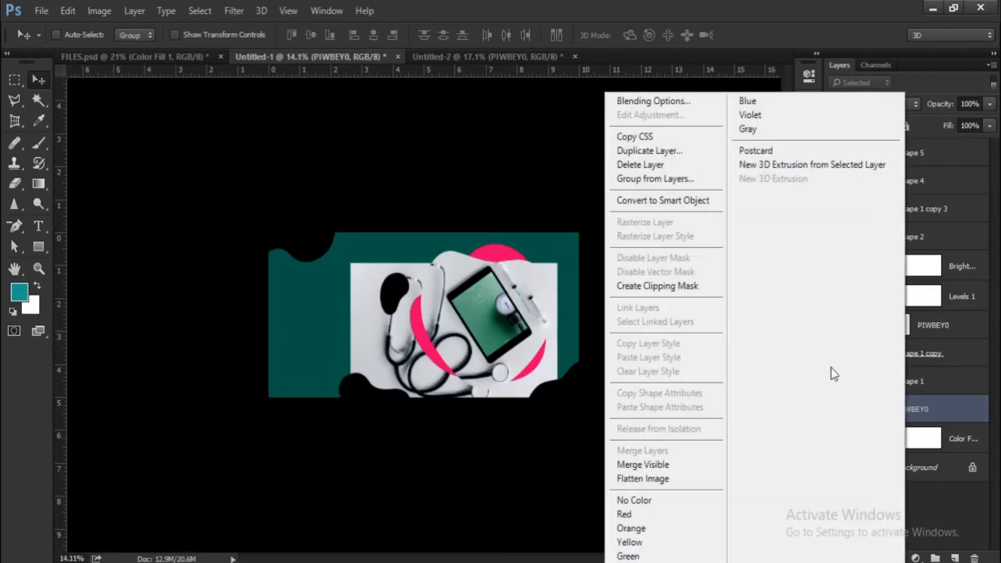
{"action": "left_click", "coordinate": [685, 205]}
{"action": "left_click_drag", "start_coordinate": [923, 417], "coordinate": [920, 451]}
{"action": "scroll", "coordinate": [524, 375], "scroll_direction": "up", "scroll_amount": 1}
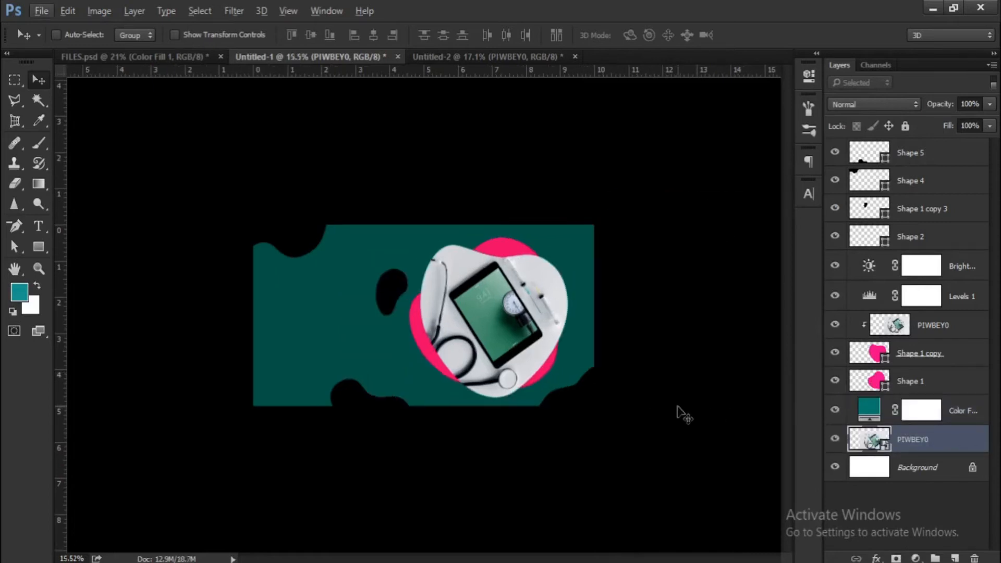
Scale the background PIWBEY0 photo up to about 151% so it spans the banner's width, and adjust its position.
{"action": "key", "text": "ctrl+t"}
{"action": "scroll", "coordinate": [563, 398], "scroll_direction": "down", "scroll_amount": 1}
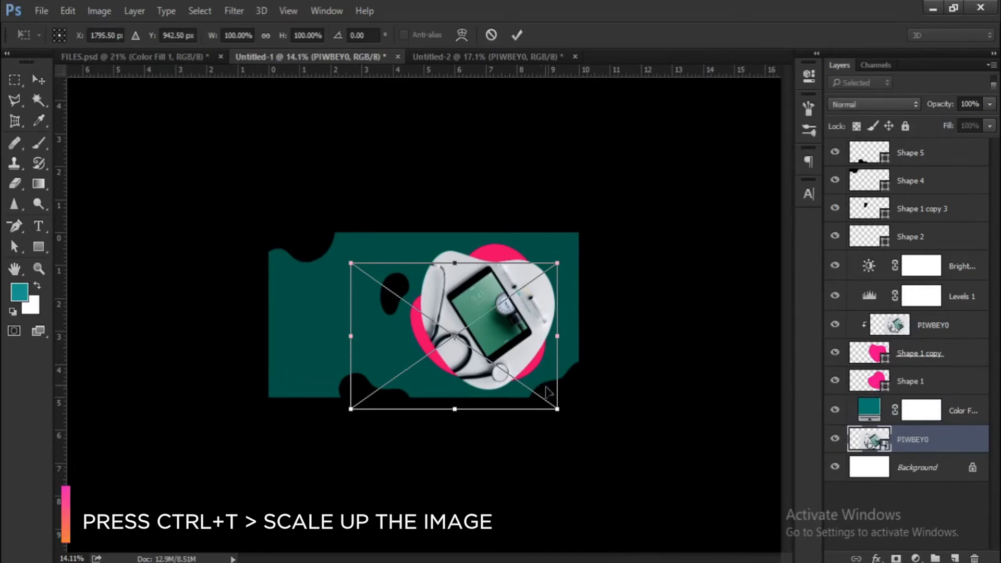
{"action": "left_click_drag", "start_coordinate": [544, 389], "coordinate": [597, 425]}
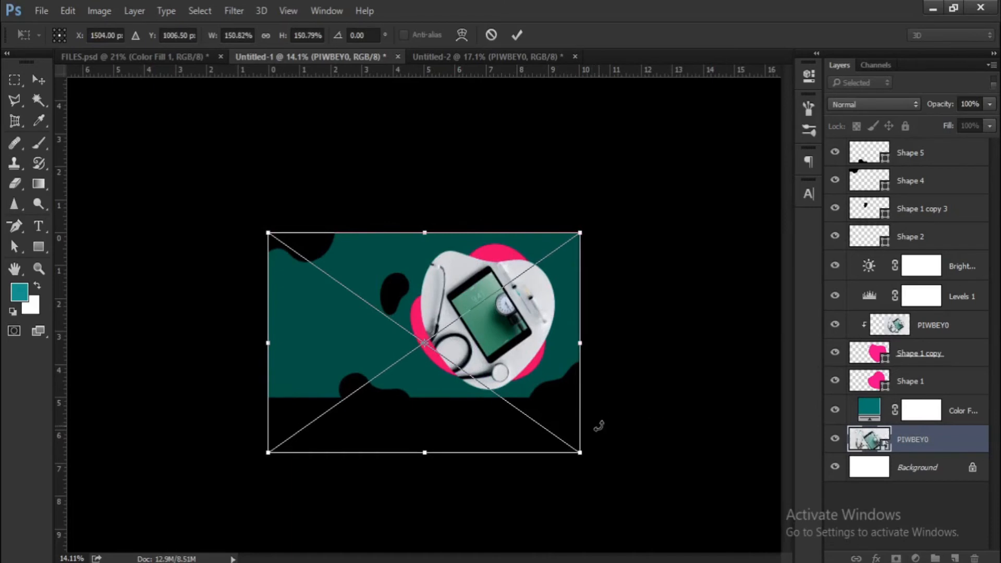
{"action": "key", "text": "Return"}
{"action": "left_click_drag", "start_coordinate": [530, 418], "coordinate": [526, 410]}
Set the teal color fill layer's opacity to 90%.
{"action": "left_click", "coordinate": [880, 414]}
{"action": "left_click_drag", "start_coordinate": [943, 107], "coordinate": [936, 112]}
{"action": "scroll", "coordinate": [588, 405], "scroll_direction": "up", "scroll_amount": 2}
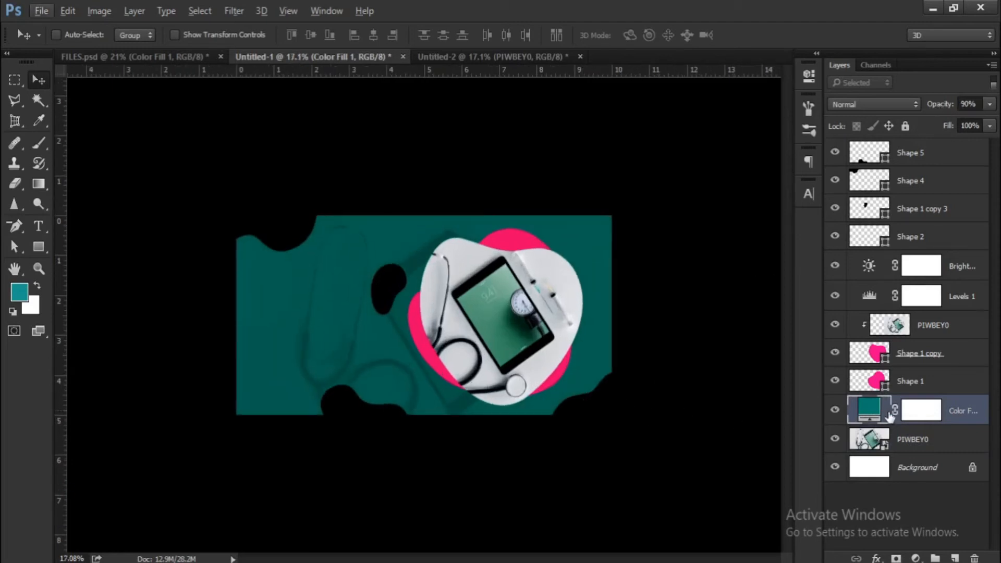
Scale the background PIWBEY0 photo to 160% and reposition it behind the teal overlay.
{"action": "left_click", "coordinate": [899, 447]}
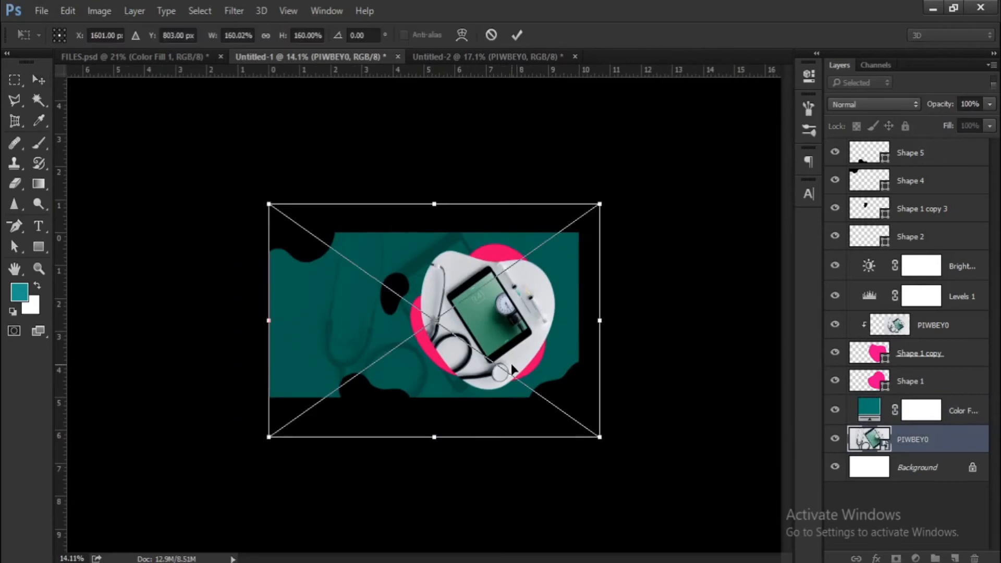
{"action": "key", "text": "Return"}
{"action": "scroll", "coordinate": [505, 371], "scroll_direction": "up", "scroll_amount": 1}
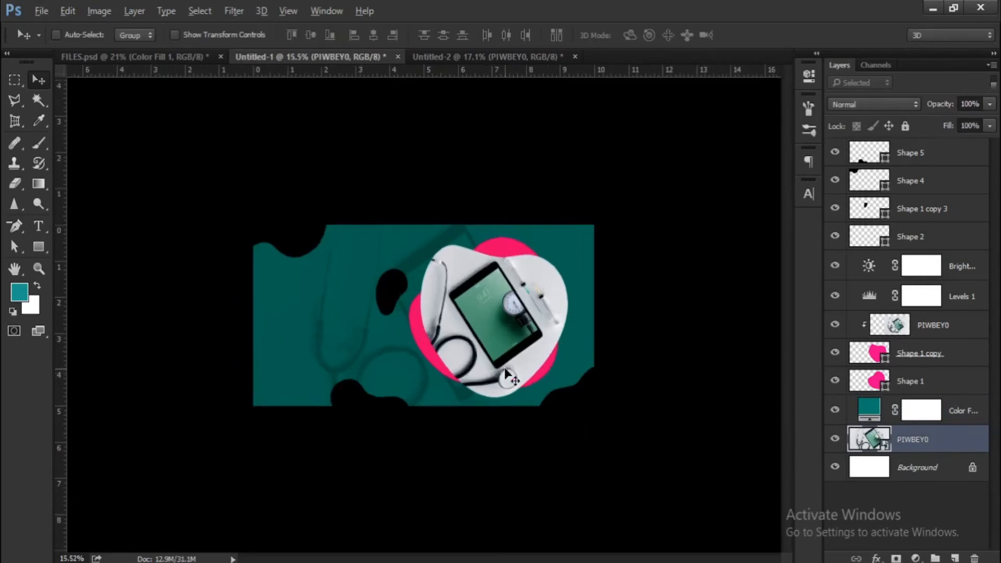
{"action": "scroll", "coordinate": [509, 375], "scroll_direction": "up", "scroll_amount": 1}
{"action": "key", "text": "ctrl+plus"}
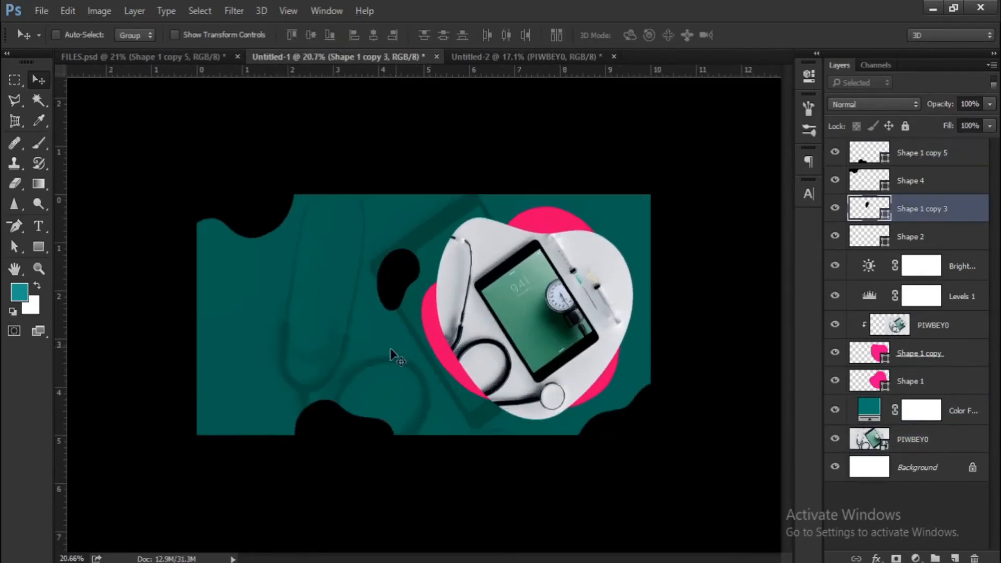
Move the small black bean-like shape slightly right, toward the clipped photo.
{"action": "left_click_drag", "start_coordinate": [399, 275], "coordinate": [408, 278]}
{"action": "scroll", "coordinate": [408, 277], "scroll_direction": "down", "scroll_amount": 4}
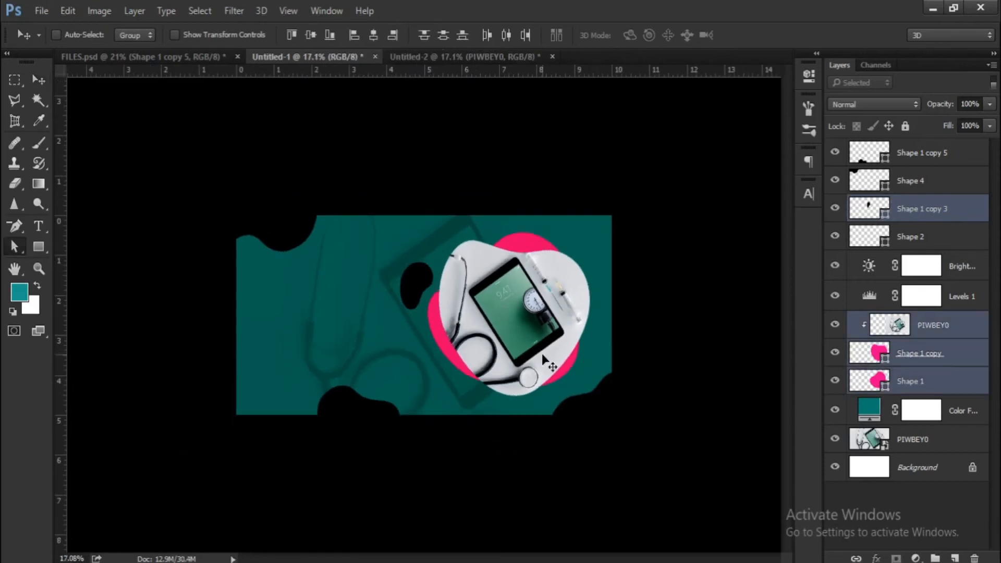
Change the fill of the four black decorative shapes, at the corners, bottom edge and beside the photo, to white.
{"action": "key", "text": "a"}
{"action": "left_click", "coordinate": [416, 286]}
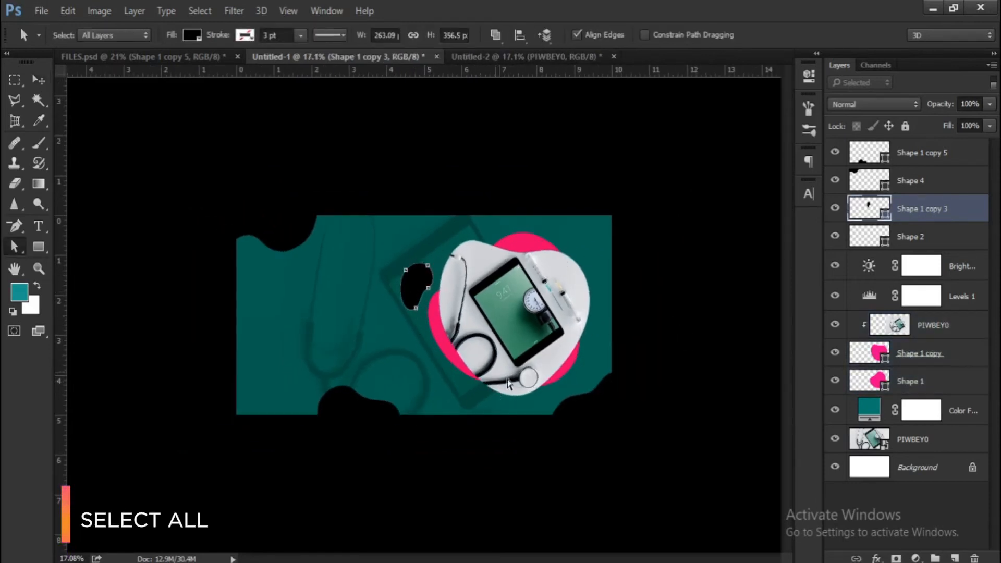
{"action": "left_click", "coordinate": [572, 409], "text": "shift"}
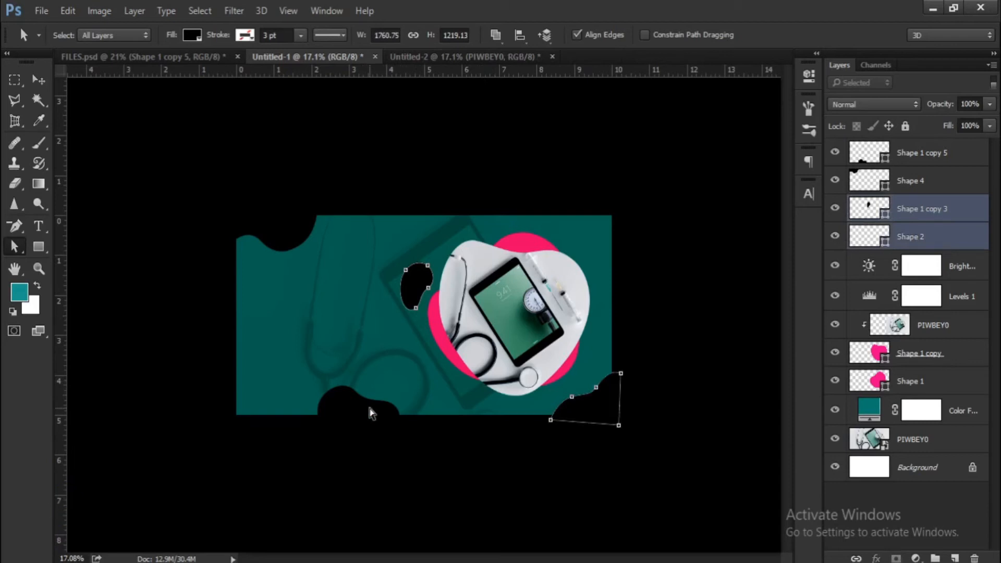
{"action": "left_click", "coordinate": [371, 413], "text": "shift"}
{"action": "left_click", "coordinate": [301, 243], "text": "shift"}
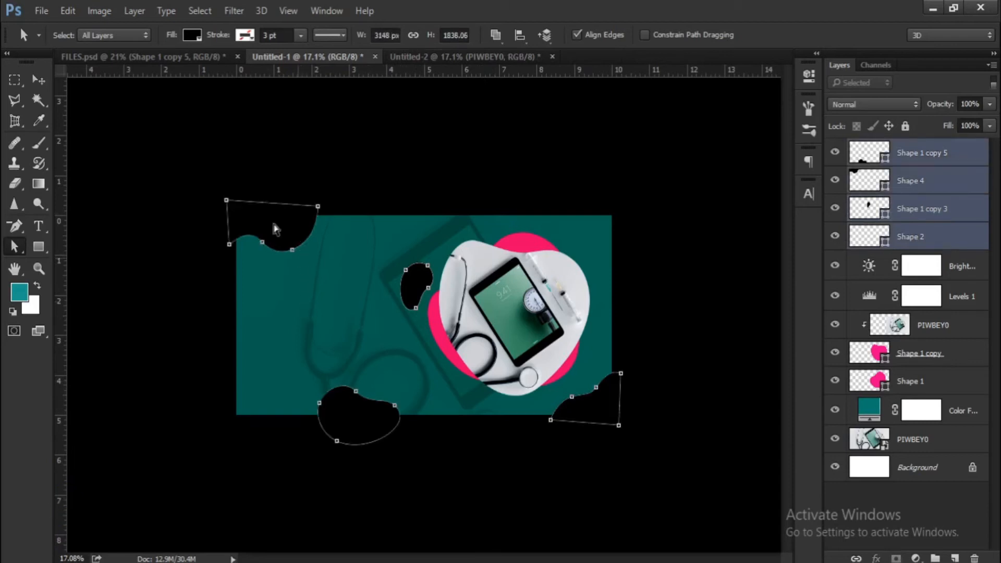
{"action": "left_click", "coordinate": [192, 35]}
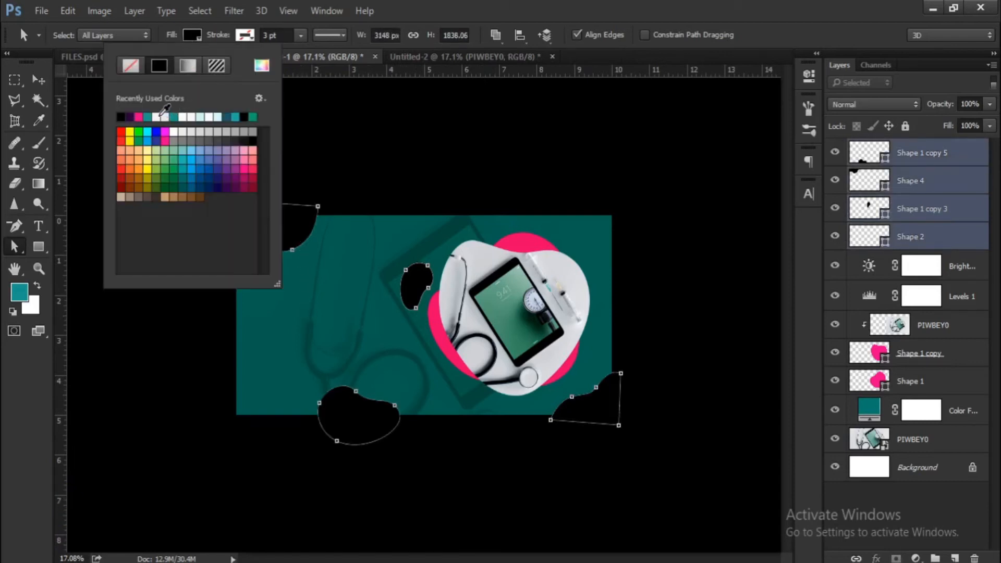
{"action": "left_click", "coordinate": [162, 114]}
{"action": "left_click", "coordinate": [38, 79]}
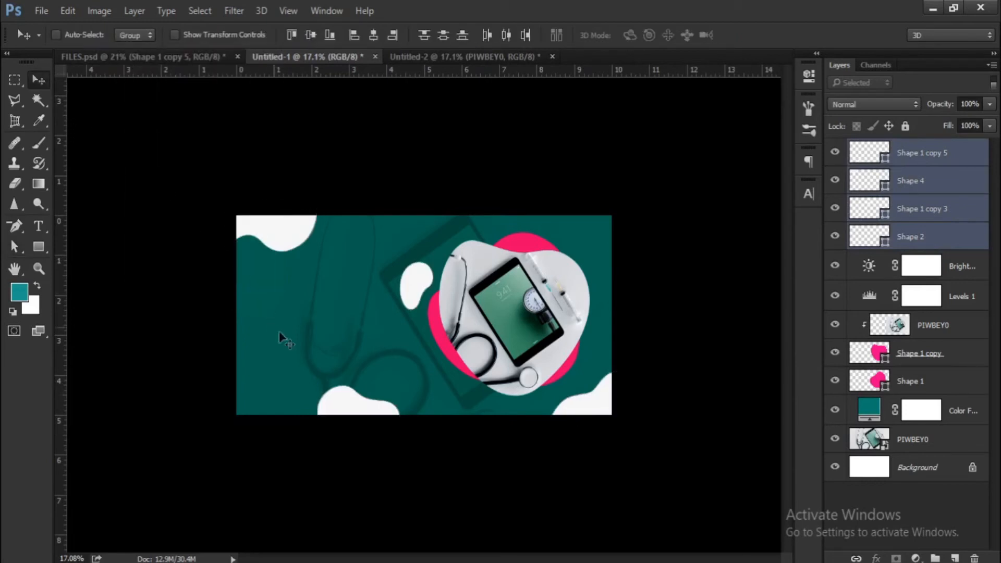
Change the fill of the pink Shape 1 behind the clipped photo to white.
{"action": "scroll", "coordinate": [285, 352], "scroll_direction": "up", "scroll_amount": 2}
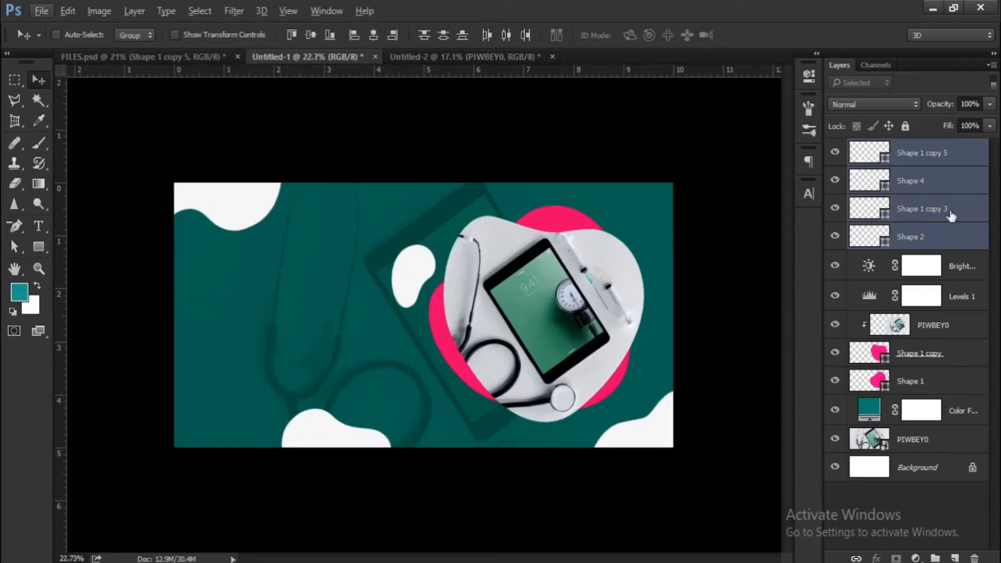
{"action": "key", "text": "a"}
{"action": "left_click", "coordinate": [440, 339]}
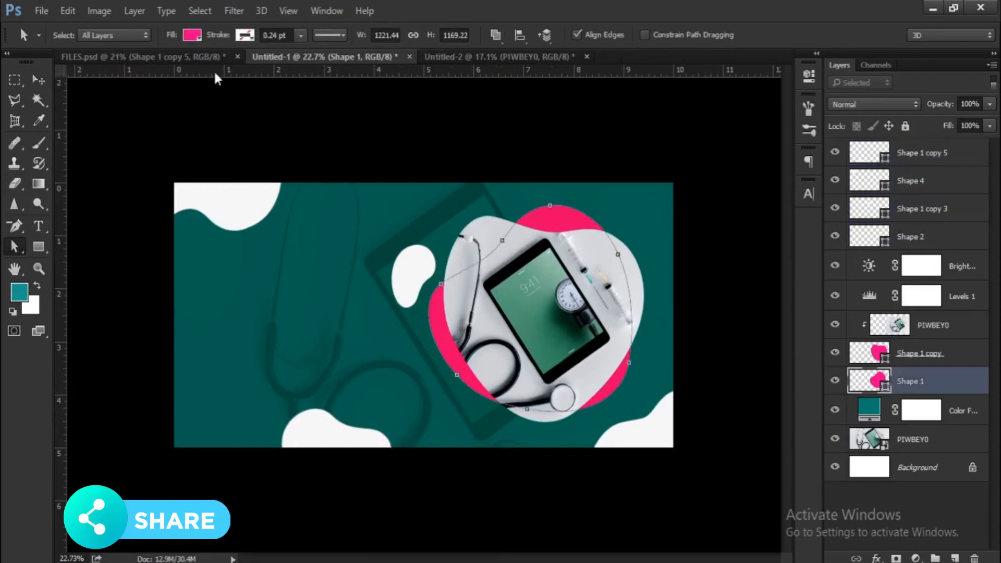
{"action": "left_click", "coordinate": [192, 34]}
{"action": "left_click", "coordinate": [121, 115]}
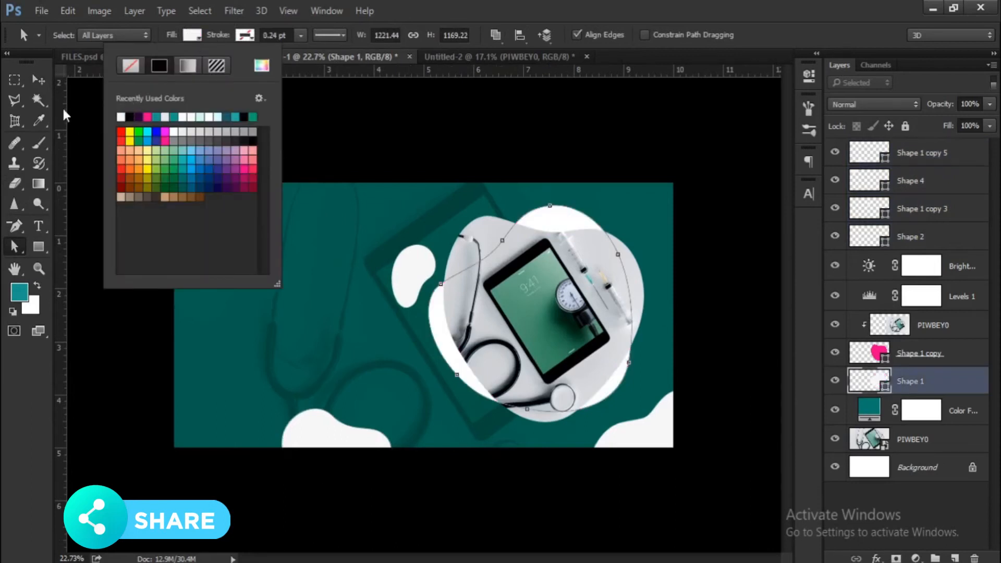
{"action": "left_click", "coordinate": [41, 80]}
Add the text "A Legacy of" in white (ffffff) on the banner's empty area, on a layer above all the shapes.
{"action": "scroll", "coordinate": [191, 282], "scroll_direction": "up", "scroll_amount": 1}
{"action": "left_click", "coordinate": [39, 227]}
{"action": "left_click", "coordinate": [942, 151]}
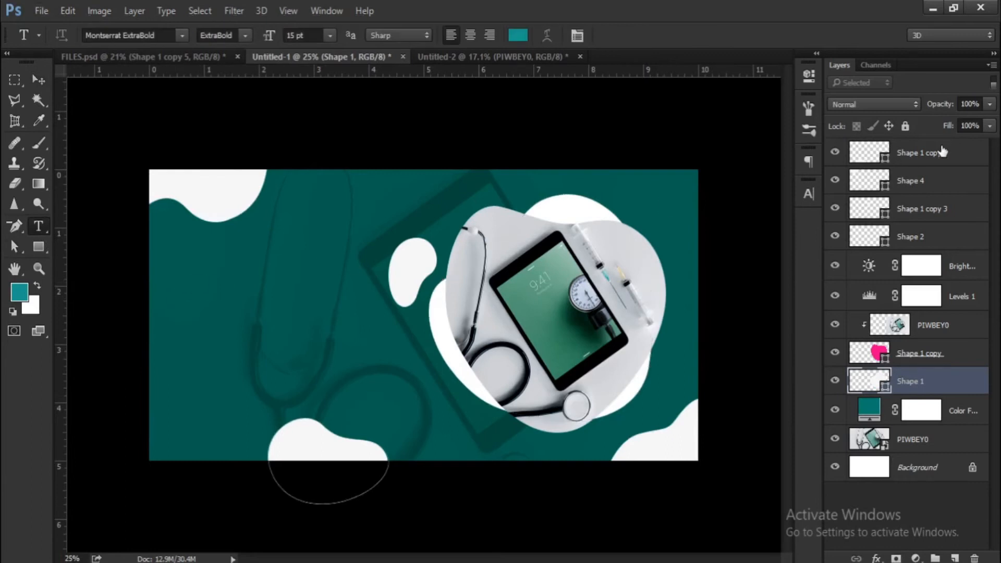
{"action": "left_click", "coordinate": [209, 299]}
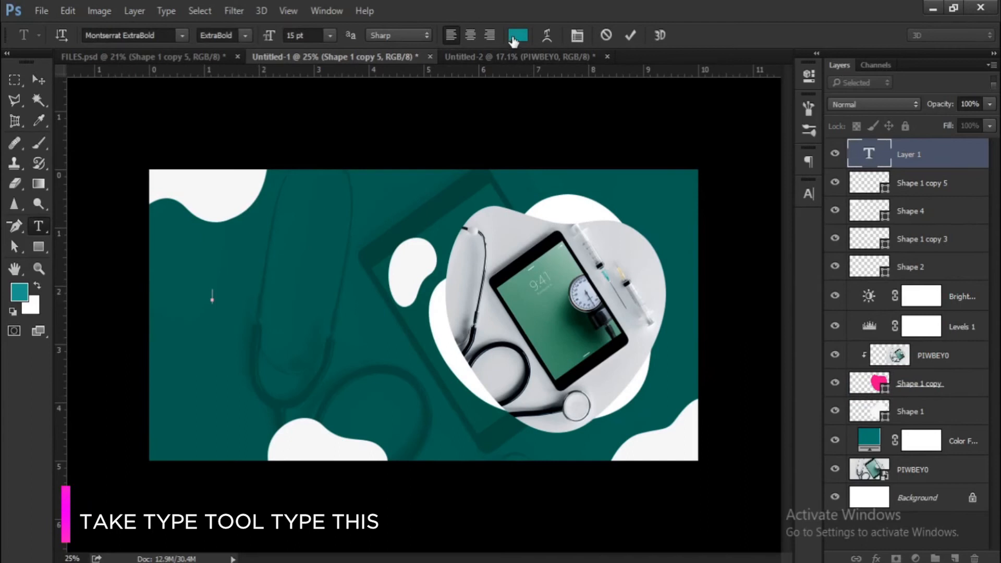
{"action": "left_click", "coordinate": [517, 35]}
{"action": "type", "text": "ffffff"}
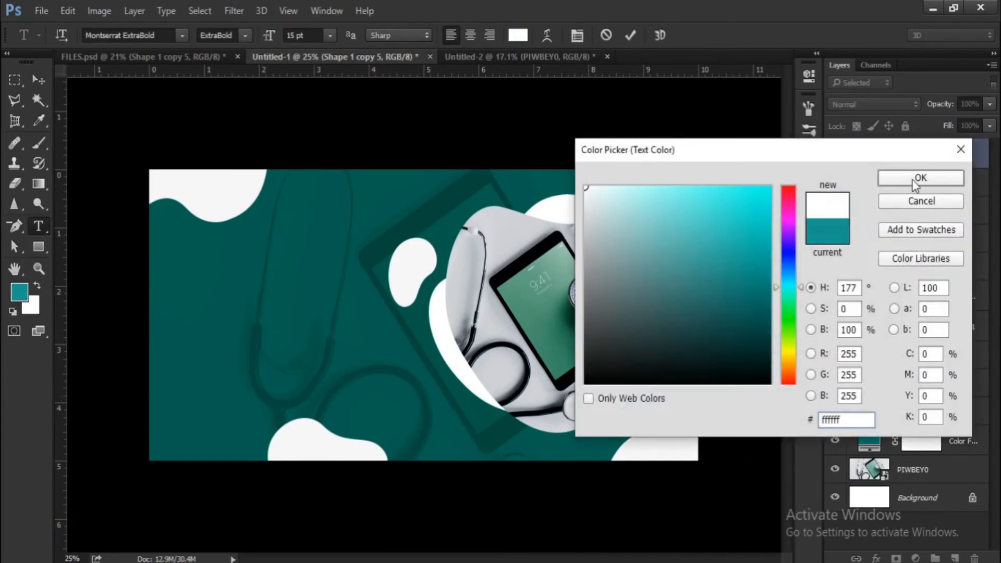
{"action": "left_click", "coordinate": [916, 180]}
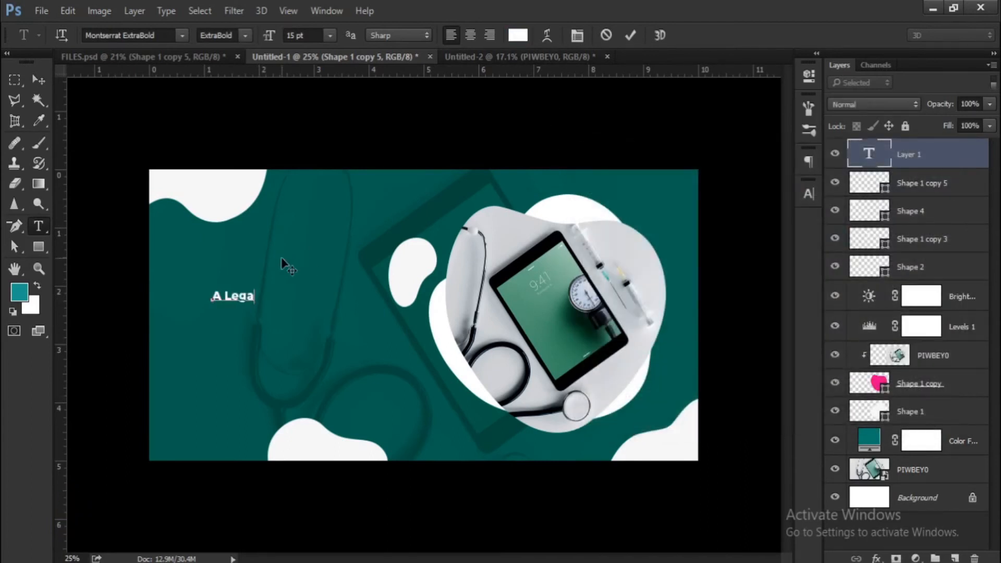
Set the "A Legacy of" text to 26 pt in the Regular weight.
{"action": "key", "text": "ctrl+a"}
{"action": "left_click", "coordinate": [295, 34]}
{"action": "type", "text": "26"}
{"action": "left_click", "coordinate": [223, 35]}
{"action": "left_click", "coordinate": [232, 138]}
{"action": "key", "text": "ctrl+Return"}
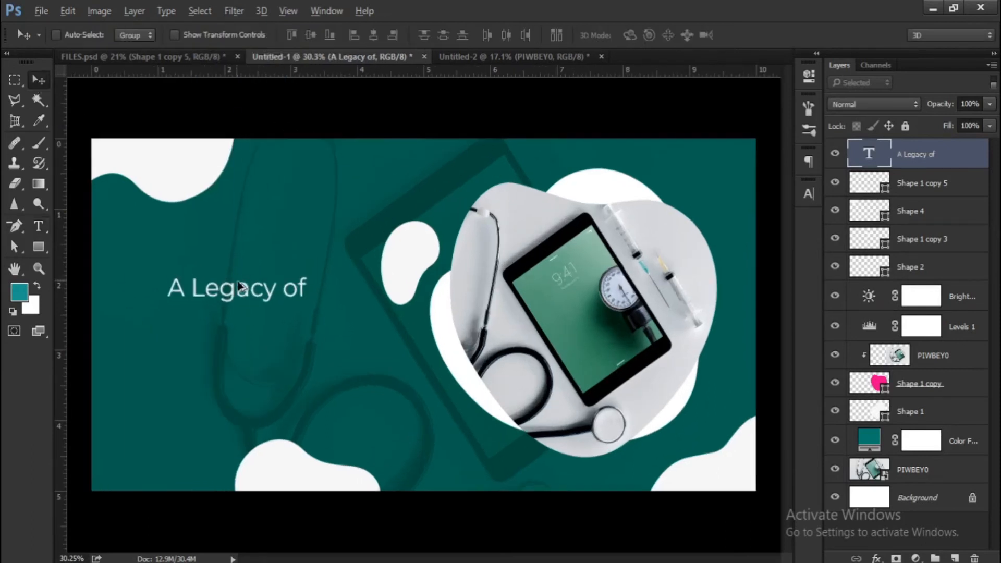
Duplicate the "A Legacy of" text directly below itself and change the copy to "Excellence".
{"action": "left_click_drag", "start_coordinate": [287, 288], "coordinate": [286, 313]}
{"action": "left_click", "coordinate": [287, 313]}
{"action": "key", "text": "ctrl+a"}
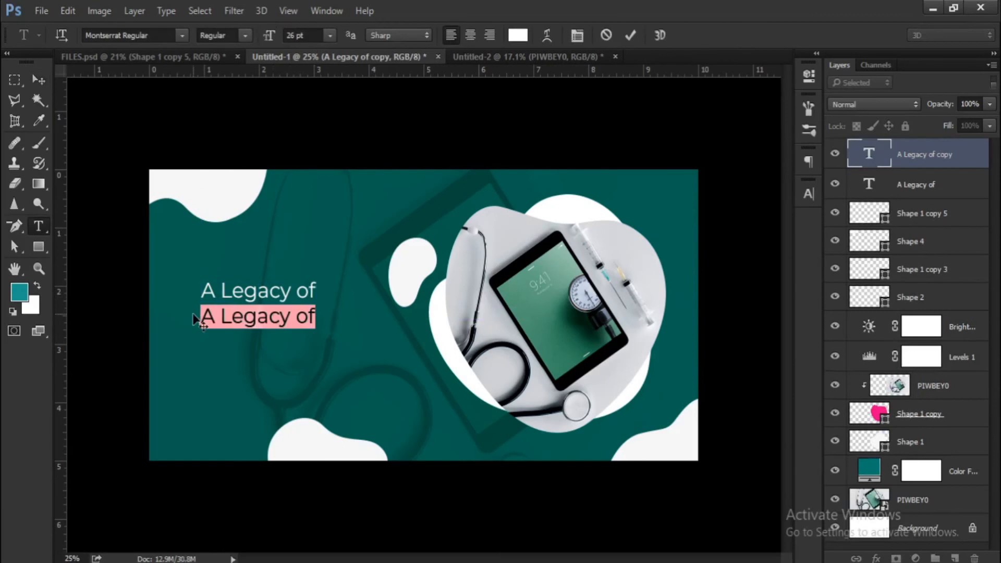
{"action": "type", "text": "EX"}
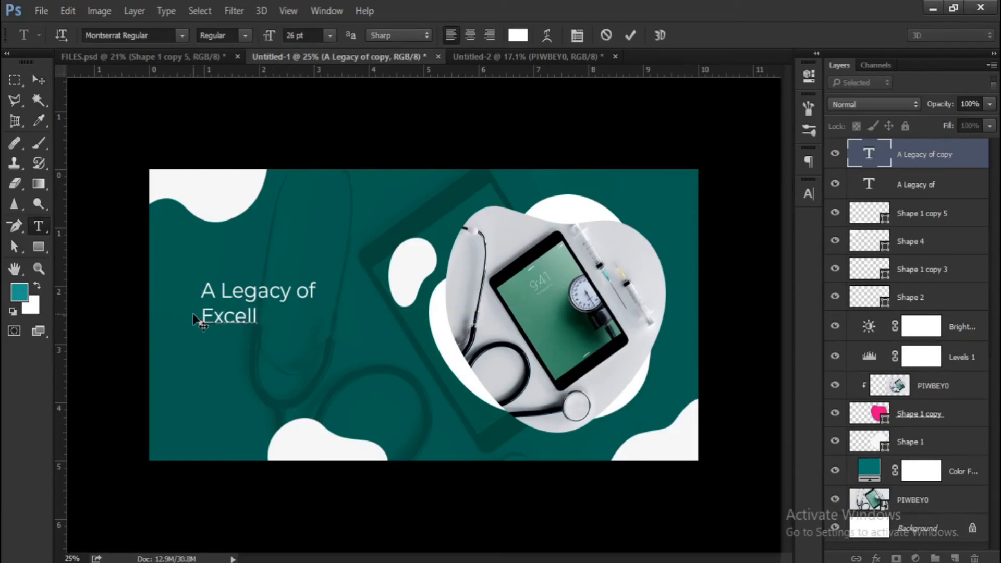
Set the "Excellence" text to ExtraBold at 41 pt and place it just under the "A Legacy of" line.
{"action": "left_click_drag", "start_coordinate": [305, 320], "coordinate": [200, 317]}
{"action": "left_click", "coordinate": [245, 35]}
{"action": "left_click", "coordinate": [224, 250]}
{"action": "left_click", "coordinate": [245, 36]}
{"action": "left_click", "coordinate": [226, 226]}
{"action": "left_click_drag", "start_coordinate": [312, 36], "coordinate": [285, 39]}
{"action": "type", "text": "40"}
{"action": "left_click", "coordinate": [41, 83]}
{"action": "left_click_drag", "start_coordinate": [211, 318], "coordinate": [210, 326]}
{"action": "scroll", "coordinate": [273, 340], "scroll_direction": "up", "scroll_amount": 1}
{"action": "scroll", "coordinate": [348, 339], "scroll_direction": "down", "scroll_amount": 4}
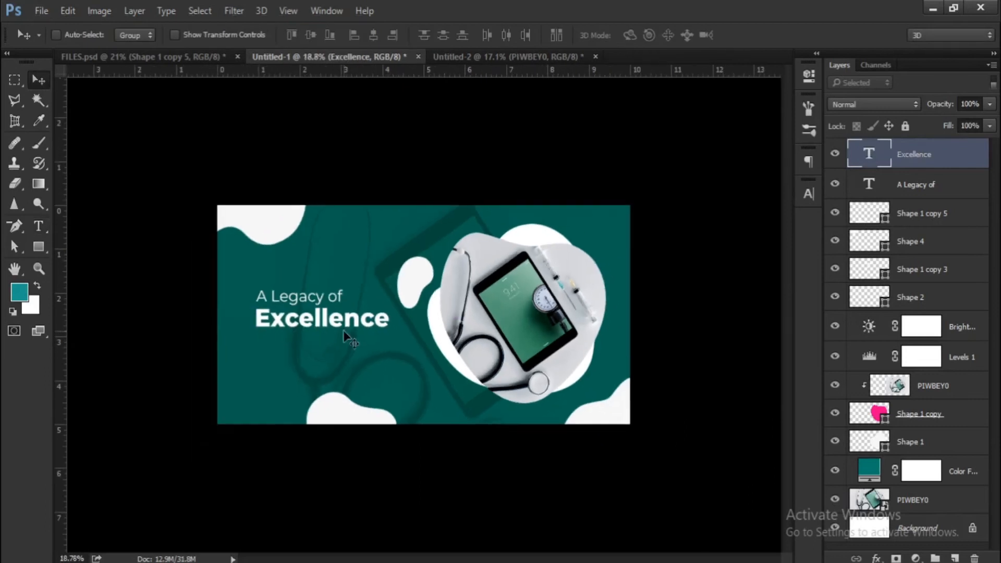
Add the text "Lorem Ipsum is simply dummy text of the printing and typesetting industry." under "Excellence" and shift the text block toward the banner's outer edge.
{"action": "left_click", "coordinate": [165, 375]}
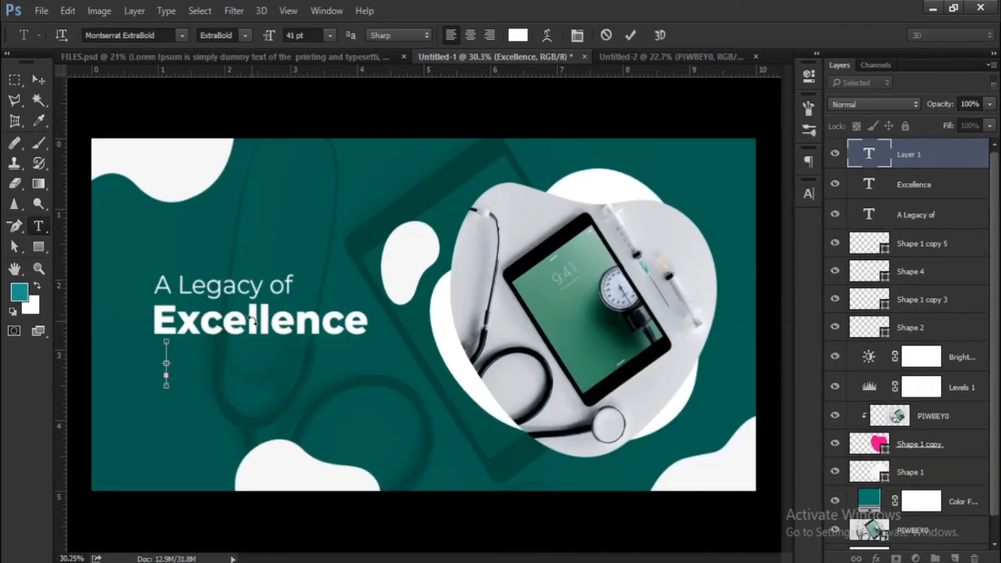
{"action": "type", "text": "Lorem Ipsum is simply dummy text of the printing and typesetting industry."}
{"action": "left_click", "coordinate": [38, 79]}
{"action": "scroll", "coordinate": [112, 296], "scroll_direction": "up", "scroll_amount": 1}
{"action": "left_click_drag", "start_coordinate": [238, 412], "coordinate": [224, 395]}
{"action": "right_click", "coordinate": [251, 333]}
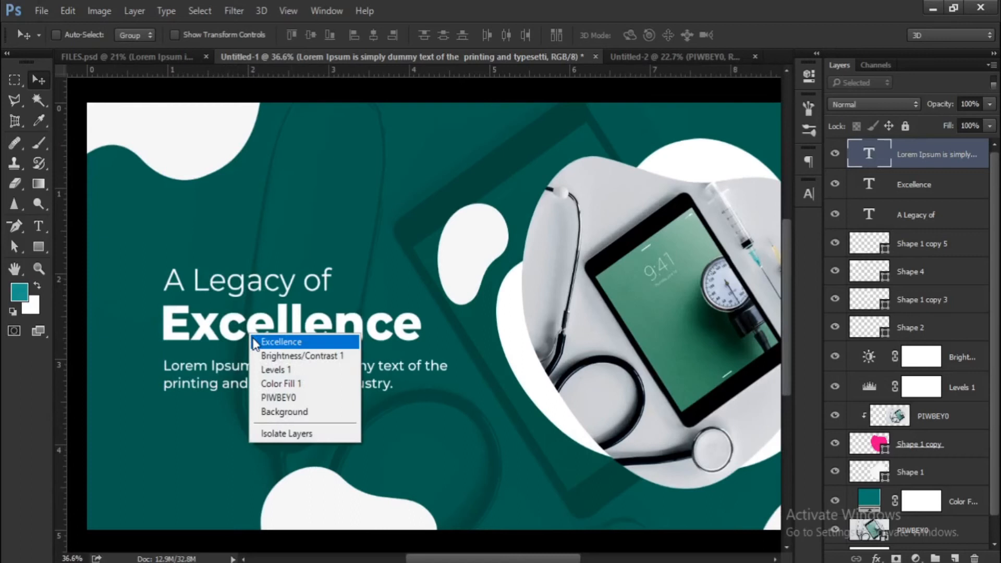
{"action": "left_click", "coordinate": [255, 342]}
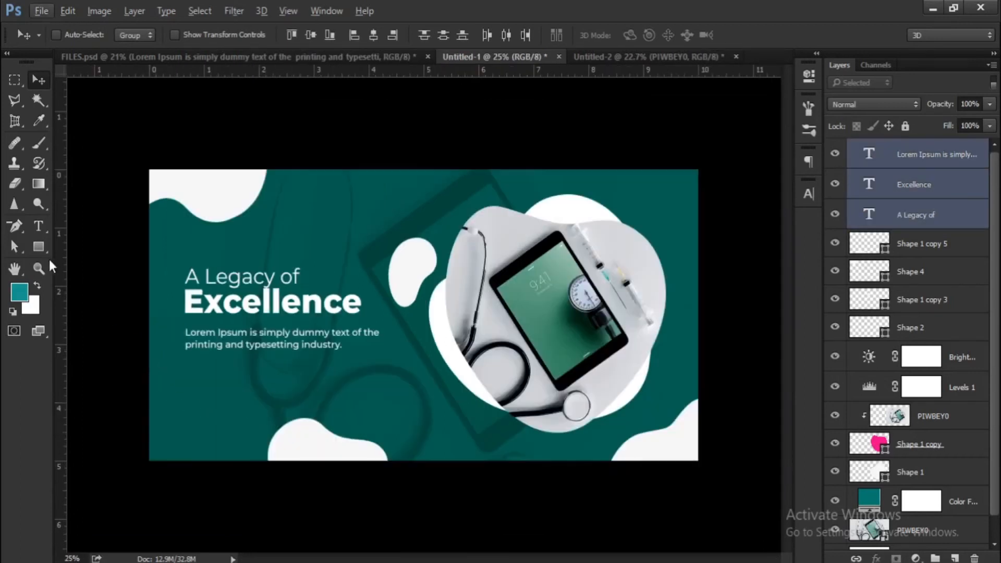
Draw a 460 × 120 px rectangle below the paragraph text and fill it with white.
{"action": "left_click", "coordinate": [39, 246]}
{"action": "left_click_drag", "start_coordinate": [236, 370], "coordinate": [319, 392]}
{"action": "left_click", "coordinate": [135, 34]}
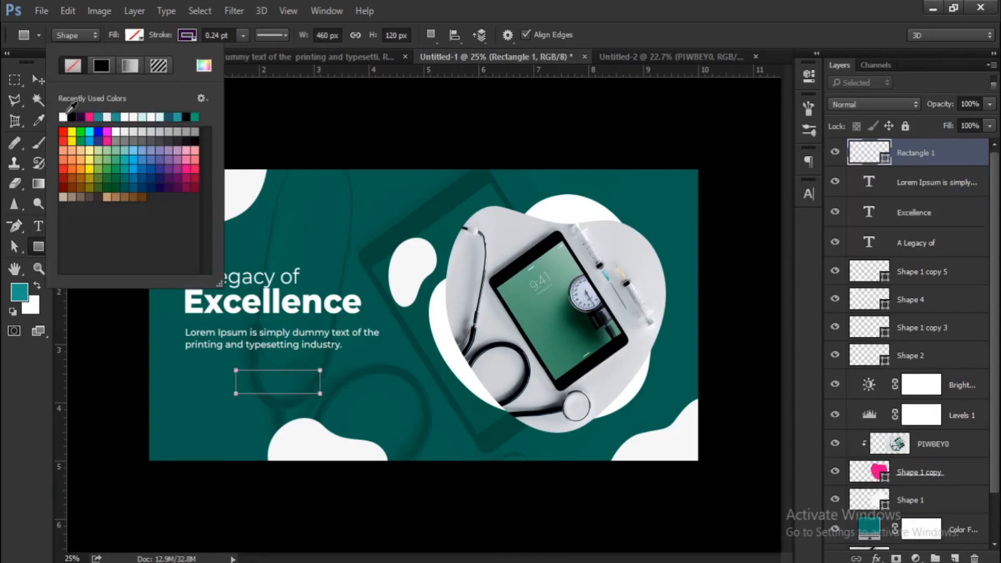
{"action": "left_click", "coordinate": [63, 117]}
{"action": "left_click", "coordinate": [187, 34]}
{"action": "left_click", "coordinate": [39, 80]}
{"action": "left_click", "coordinate": [38, 79]}
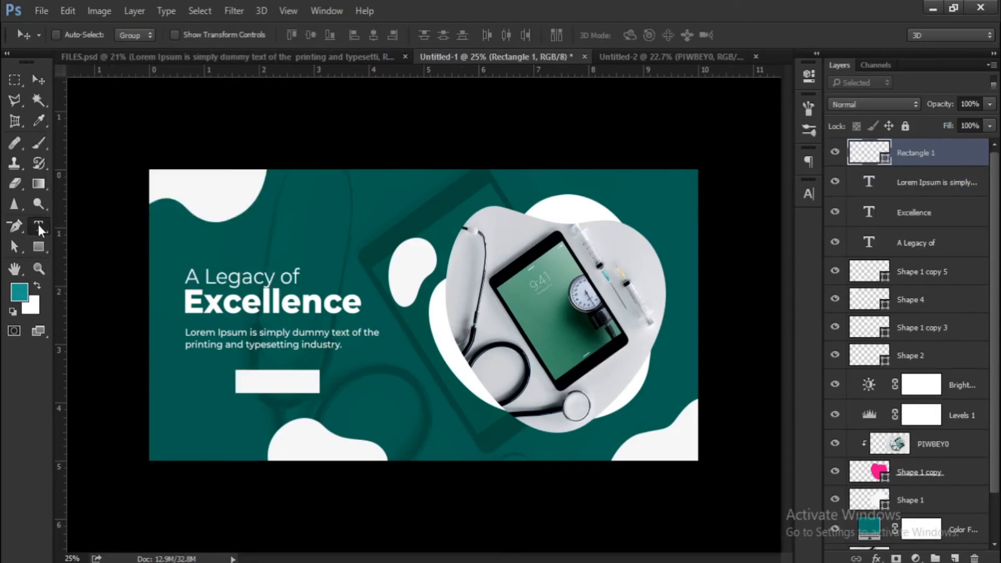
Add the text "CALL NOW" in Montserrat Bold at 20 pt and place it over the white rectangle.
{"action": "left_click", "coordinate": [39, 227]}
{"action": "scroll", "coordinate": [328, 408], "scroll_direction": "up", "scroll_amount": 2}
{"action": "left_click", "coordinate": [338, 392]}
{"action": "type", "text": "CALL NOW"}
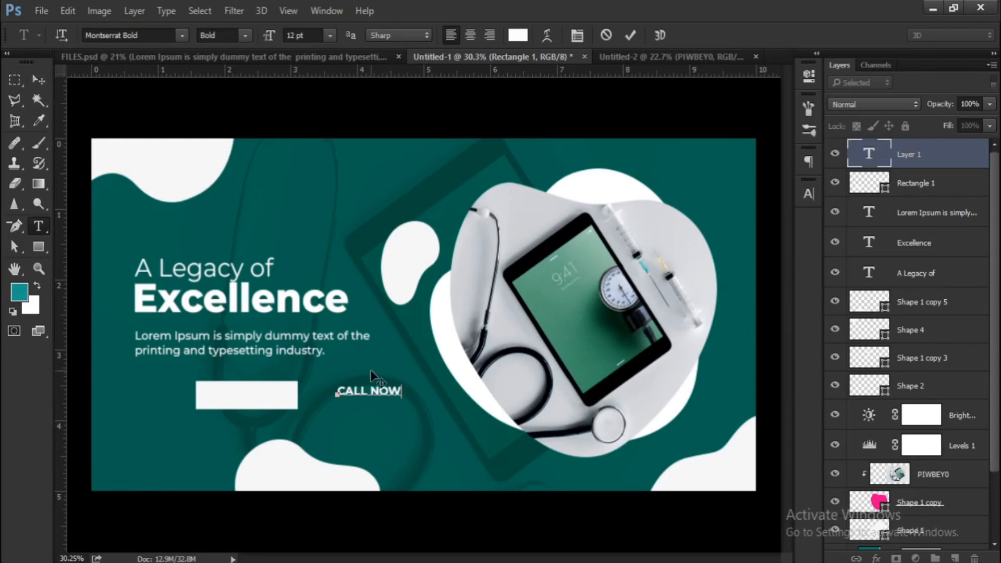
{"action": "left_click_drag", "start_coordinate": [390, 391], "coordinate": [365, 345]}
{"action": "left_click_drag", "start_coordinate": [307, 40], "coordinate": [266, 39]}
{"action": "type", "text": "20"}
{"action": "left_click", "coordinate": [39, 81]}
{"action": "left_click_drag", "start_coordinate": [422, 371], "coordinate": [196, 395]}
Color the "CALL NOW" text black (000000) and give it a heavier font weight.
{"action": "key", "text": "t"}
{"action": "left_click", "coordinate": [518, 35]}
{"action": "type", "text": "000000"}
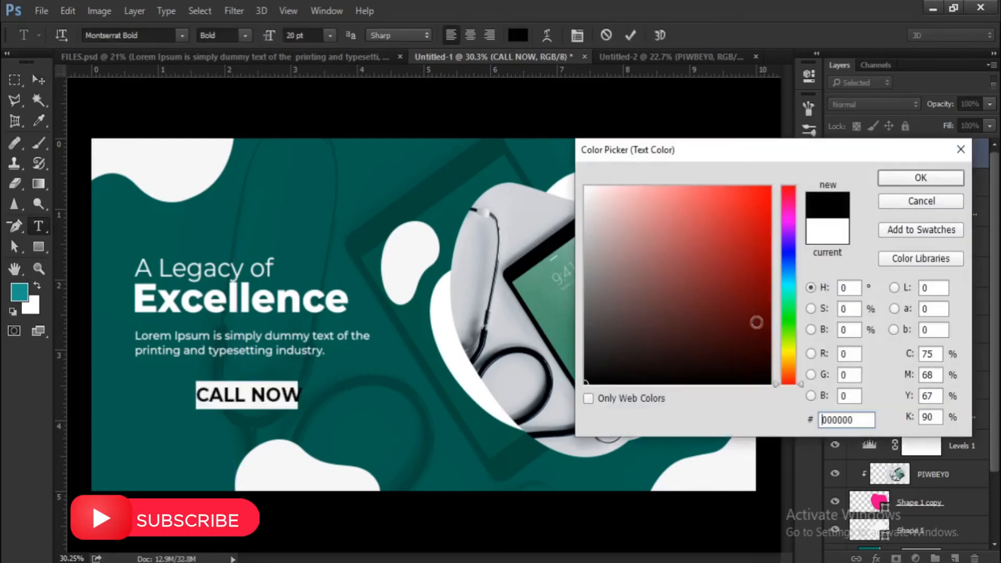
{"action": "left_click", "coordinate": [923, 180]}
{"action": "left_click", "coordinate": [244, 35]}
{"action": "left_click", "coordinate": [233, 225]}
{"action": "left_click", "coordinate": [38, 82]}
Widen the white rectangle on both sides so it extends slightly past the "CALL NOW" text.
{"action": "scroll", "coordinate": [229, 383], "scroll_direction": "up", "scroll_amount": 2}
{"action": "key", "text": "a"}
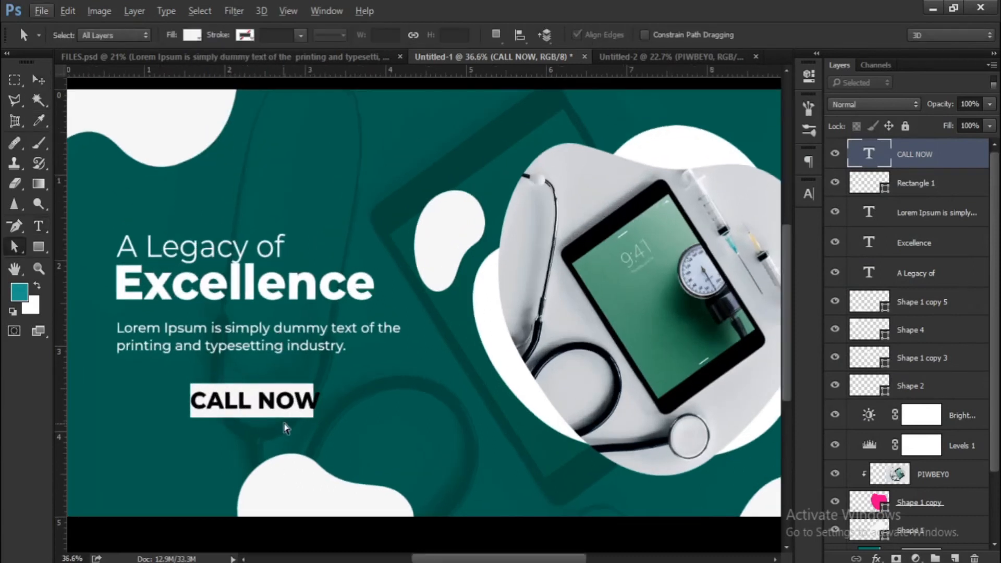
{"action": "left_click", "coordinate": [287, 414]}
{"action": "key", "text": "v"}
{"action": "key", "text": "ctrl+t"}
{"action": "left_click_drag", "start_coordinate": [314, 400], "coordinate": [329, 403]}
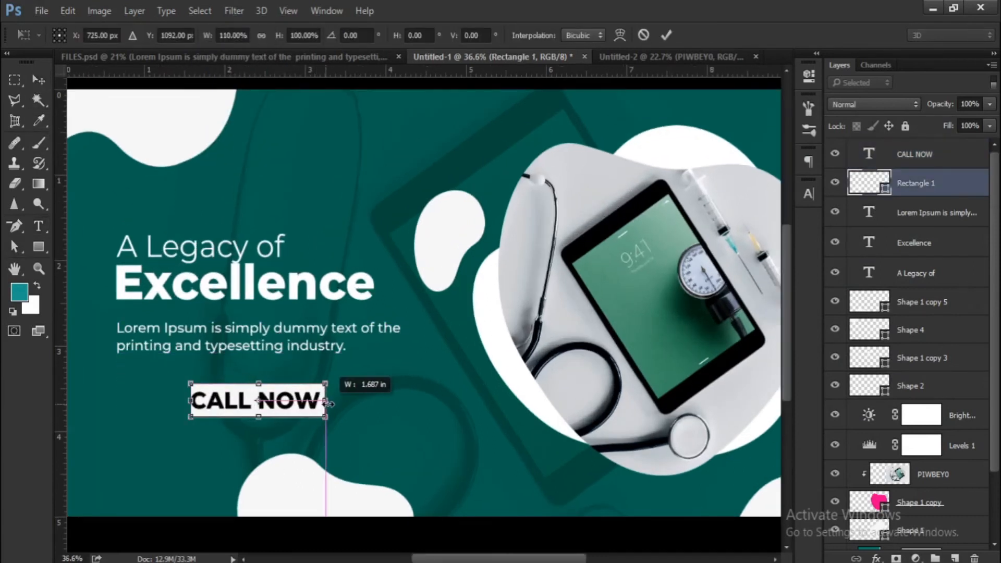
{"action": "left_click_drag", "start_coordinate": [191, 400], "coordinate": [180, 400]}
{"action": "key", "text": "Return"}
Nudge the "CALL NOW" text and its rectangle together up and slightly left, closer to the paragraph.
{"action": "scroll", "coordinate": [297, 359], "scroll_direction": "down", "scroll_amount": 2}
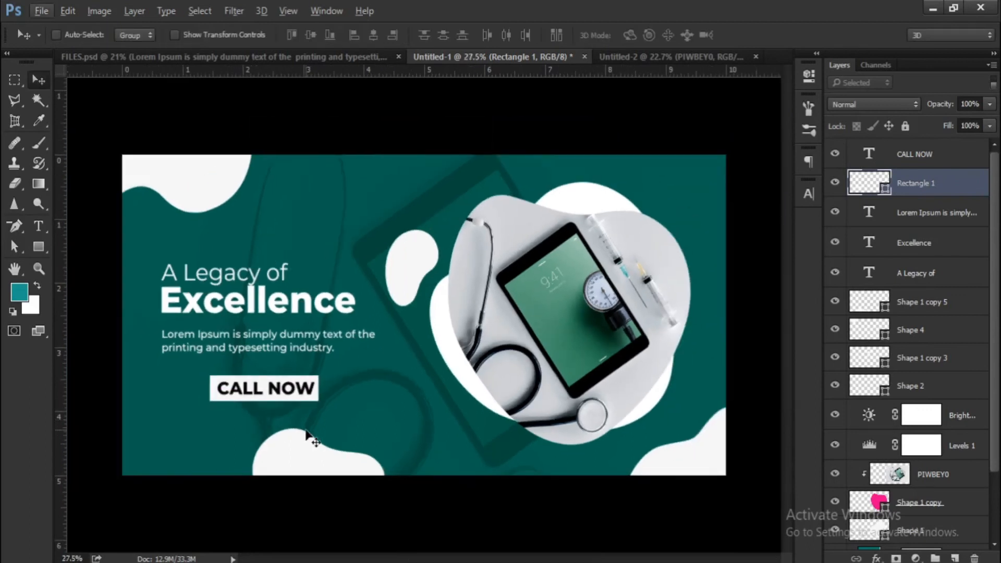
{"action": "left_click", "coordinate": [915, 154], "text": "shift"}
{"action": "key", "text": "shift+Up"}
{"action": "key", "text": "shift+Up"}
{"action": "key", "text": "shift+Up"}
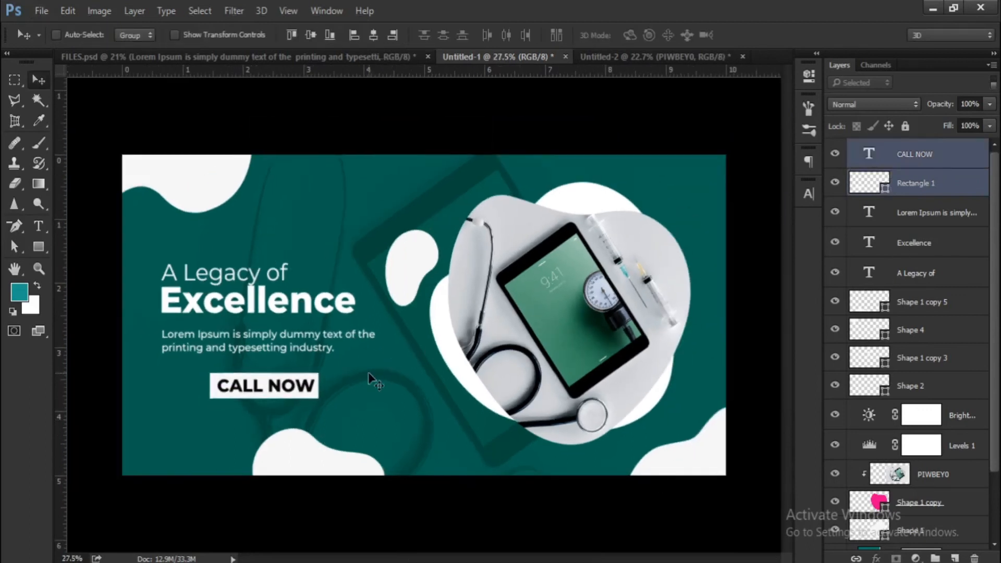
{"action": "key", "text": "shift+Left"}
{"action": "key", "text": "shift+Up"}
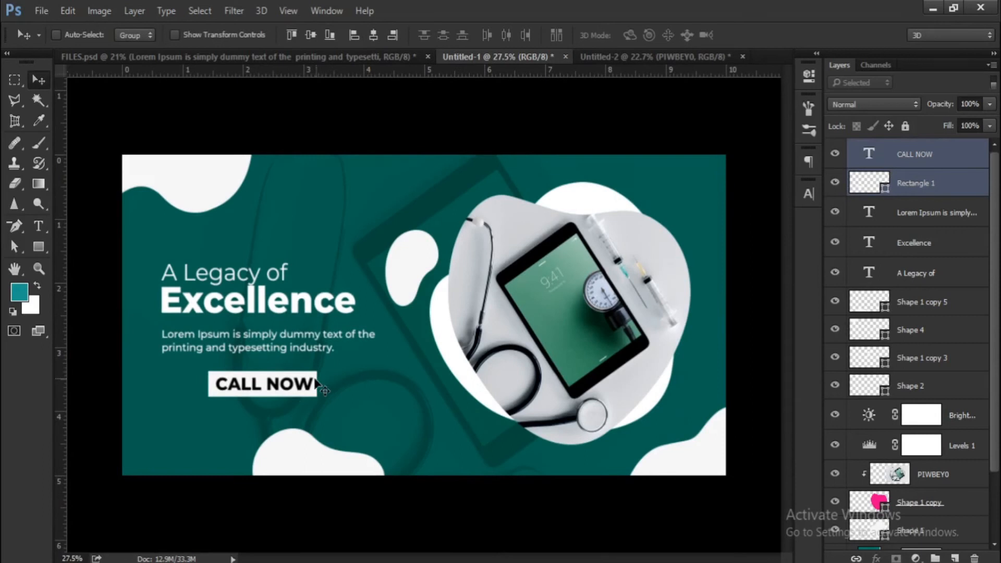
Cut the "CALL NOW" lettering out of Rectangle 1 with a layer mask that hides the text-shaped selection, and hide the text layer.
{"action": "scroll", "coordinate": [270, 406], "scroll_direction": "up", "scroll_amount": 1}
{"action": "left_click", "coordinate": [275, 395], "text": "ctrl"}
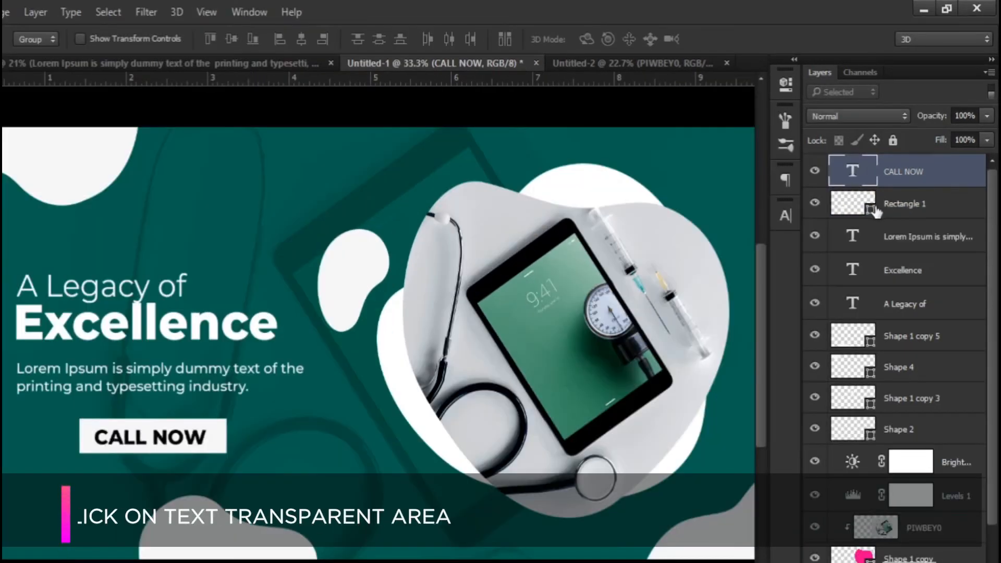
{"action": "left_click", "coordinate": [862, 174], "text": "ctrl"}
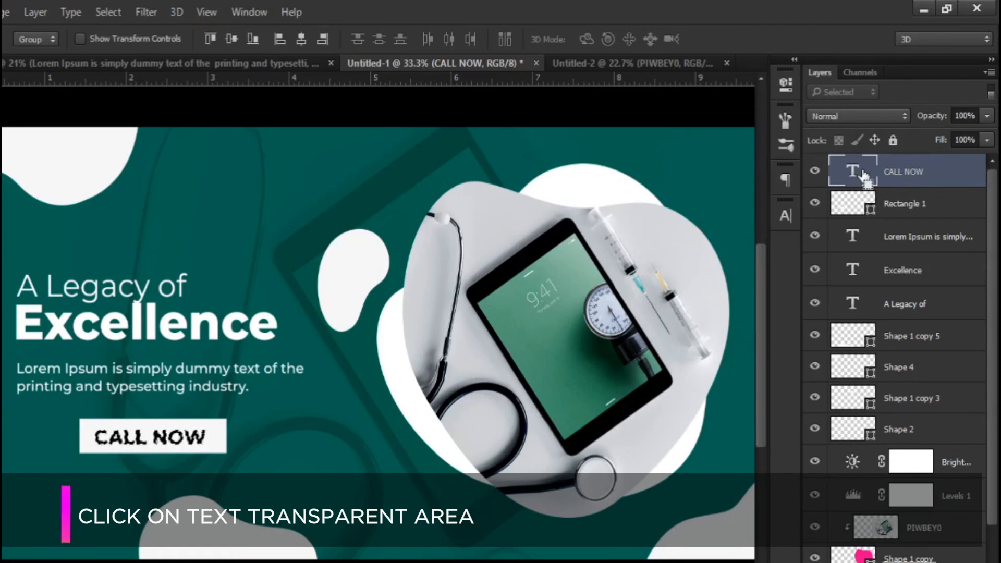
{"action": "left_click", "coordinate": [903, 212]}
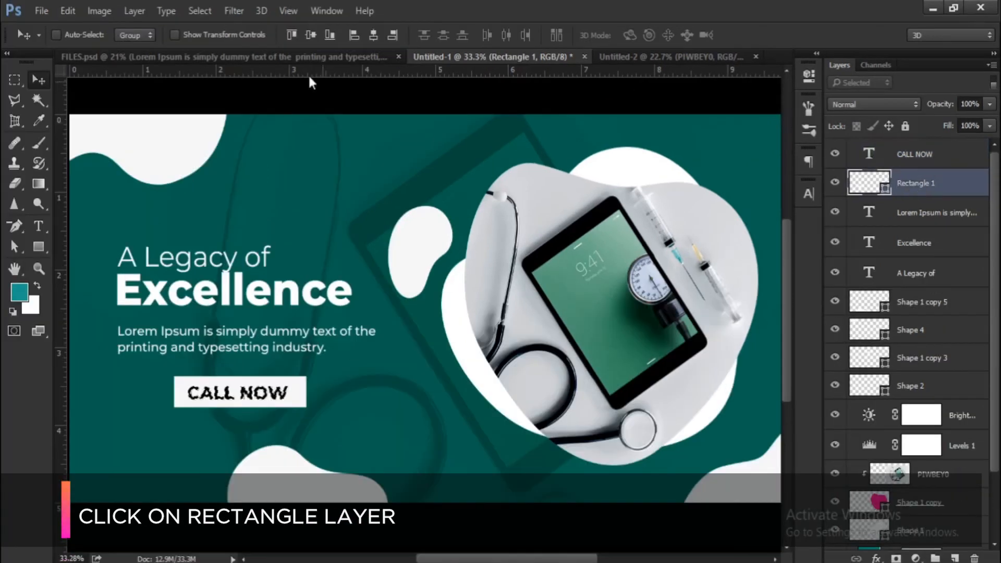
{"action": "left_click", "coordinate": [35, 11]}
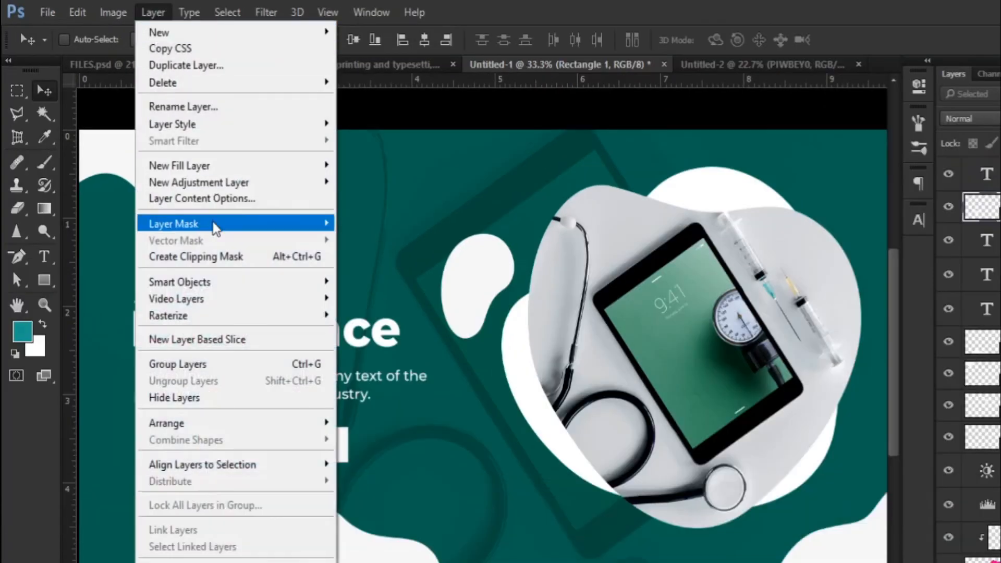
{"action": "mouse_move", "coordinate": [213, 222]}
{"action": "left_click", "coordinate": [370, 273]}
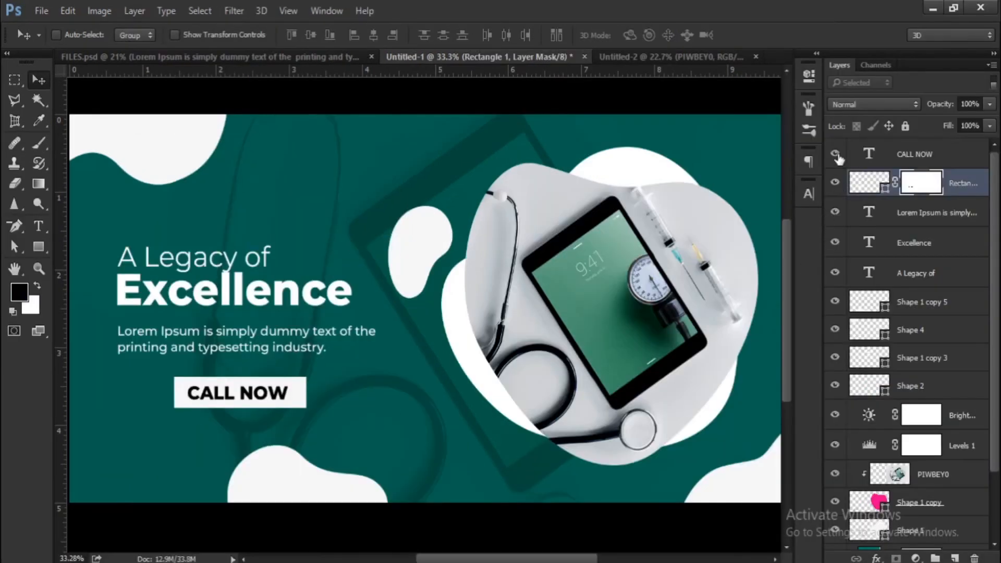
{"action": "left_click", "coordinate": [836, 155]}
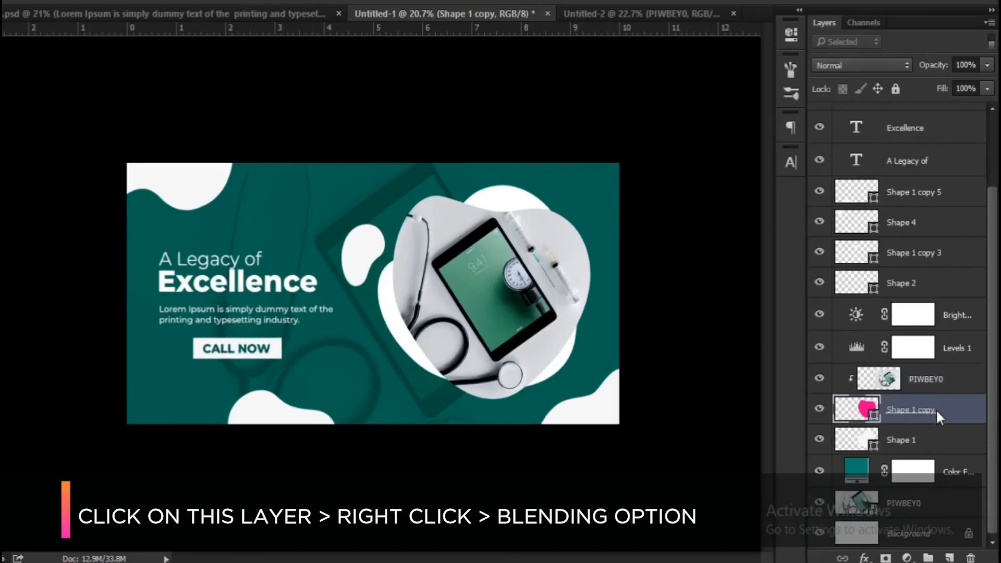
Add a drop shadow to the Shape 1 copy layer with 38% opacity, 10 px distance and 35 px size.
{"action": "right_click", "coordinate": [942, 421]}
{"action": "left_click", "coordinate": [655, 60]}
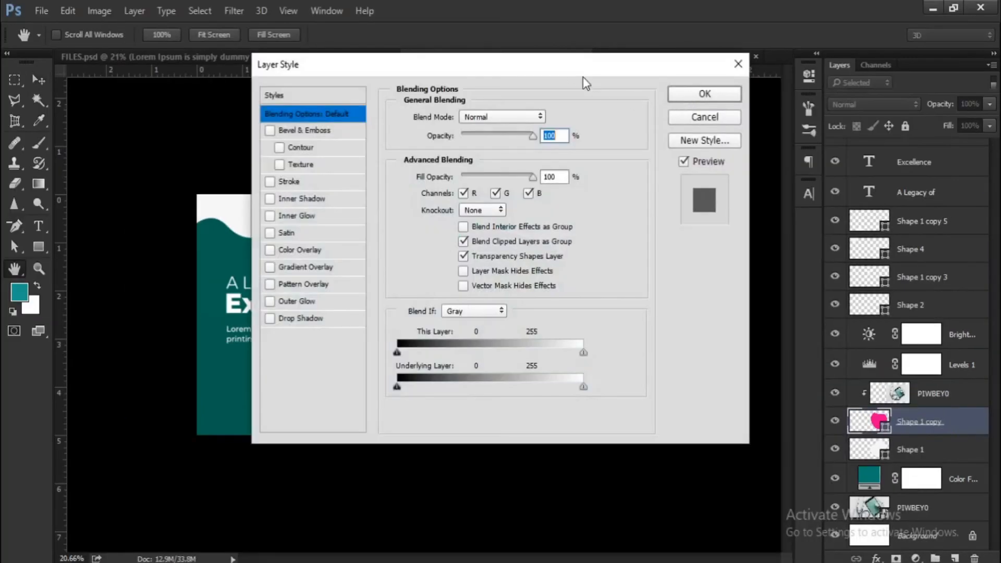
{"action": "left_click_drag", "start_coordinate": [583, 79], "coordinate": [891, 116]}
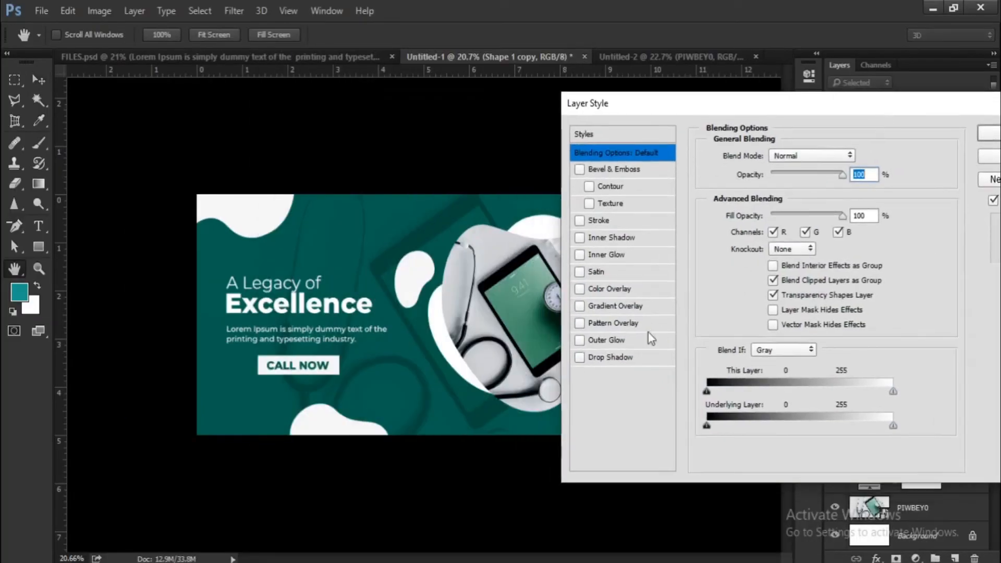
{"action": "left_click", "coordinate": [605, 357]}
{"action": "left_click_drag", "start_coordinate": [659, 99], "coordinate": [708, 114]}
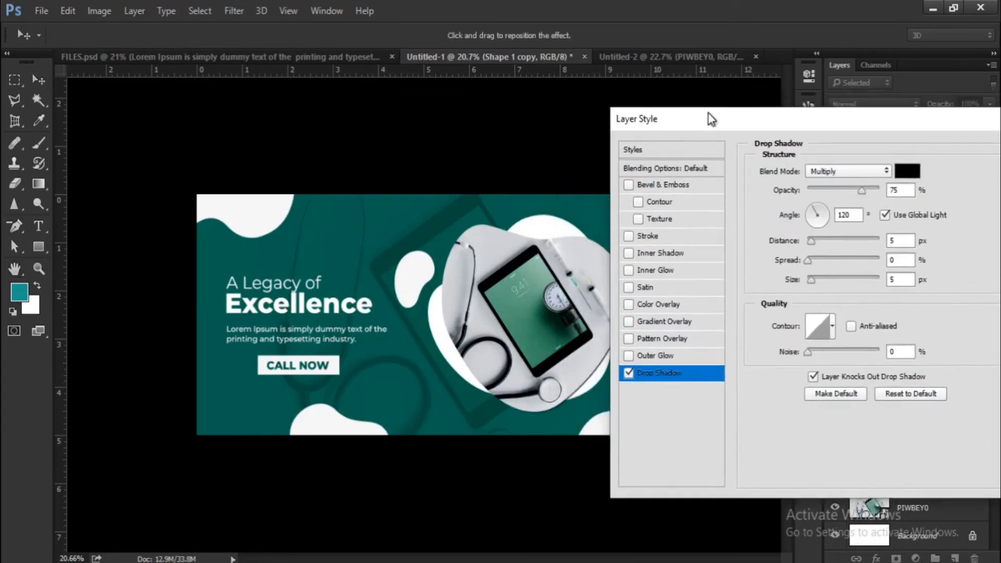
{"action": "left_click_drag", "start_coordinate": [811, 280], "coordinate": [822, 281]}
{"action": "left_click_drag", "start_coordinate": [860, 192], "coordinate": [837, 191]}
{"action": "left_click_drag", "start_coordinate": [815, 240], "coordinate": [816, 241]}
{"action": "left_click", "coordinate": [822, 282]}
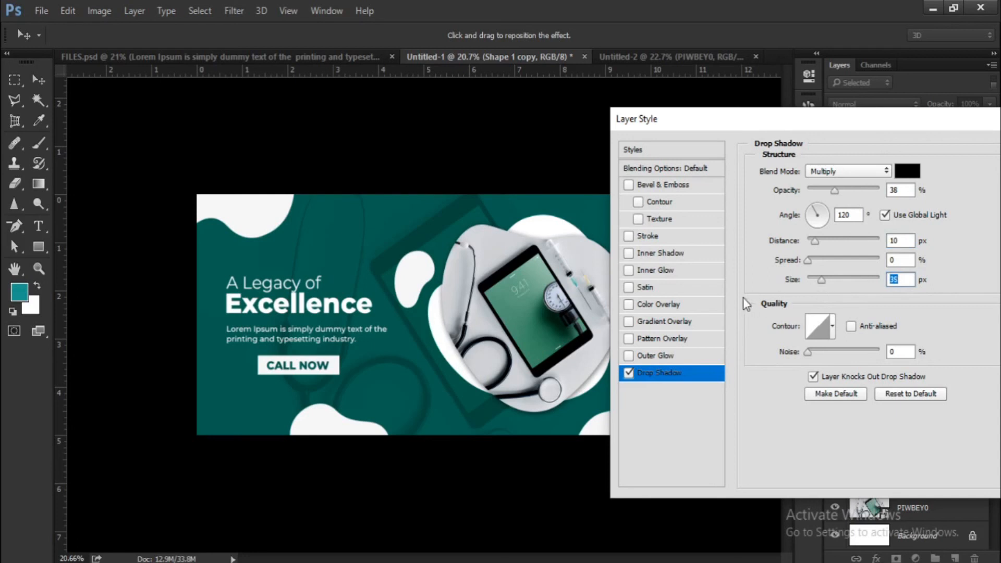
{"action": "key", "text": "Return"}
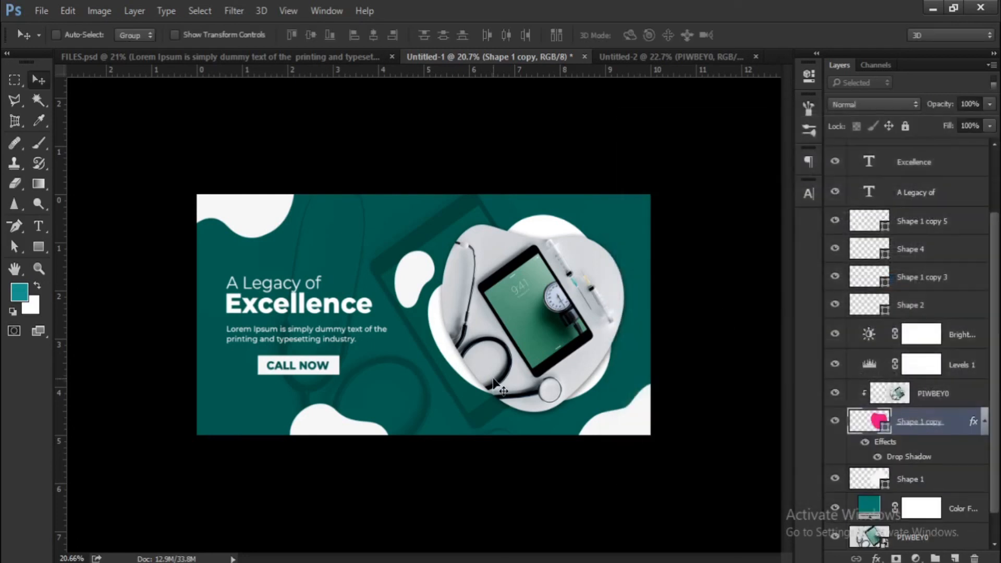
Merge the four extra decorative shape layers, from Shape 2 to Shape 1 copy 5, into one layer.
{"action": "scroll", "coordinate": [495, 380], "scroll_direction": "down", "scroll_amount": 4}
{"action": "scroll", "coordinate": [619, 429], "scroll_direction": "up", "scroll_amount": 4}
{"action": "scroll", "coordinate": [628, 433], "scroll_direction": "up", "scroll_amount": 1}
{"action": "scroll", "coordinate": [922, 397], "scroll_direction": "up", "scroll_amount": 1}
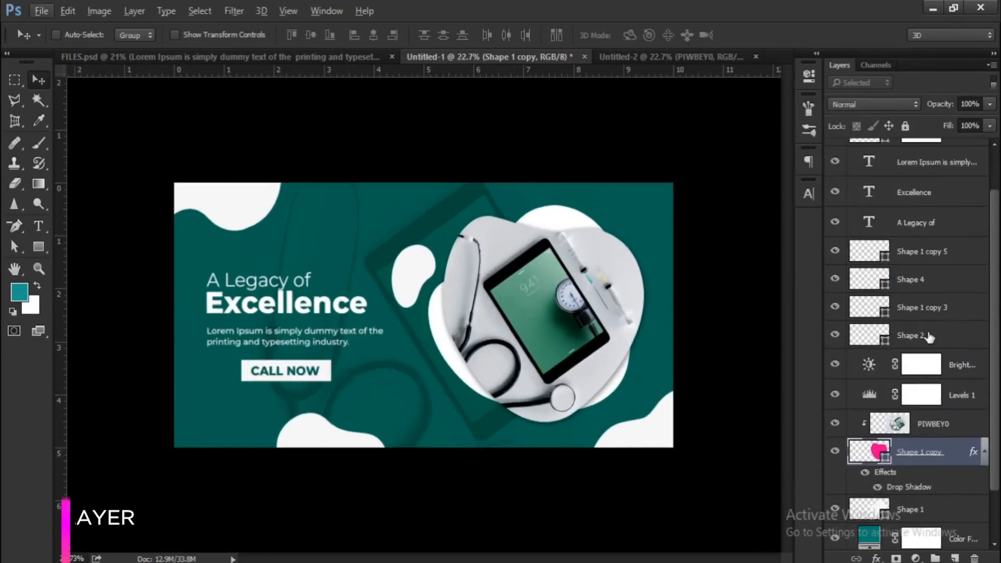
{"action": "left_click", "coordinate": [924, 336]}
{"action": "left_click", "coordinate": [918, 253], "text": "shift"}
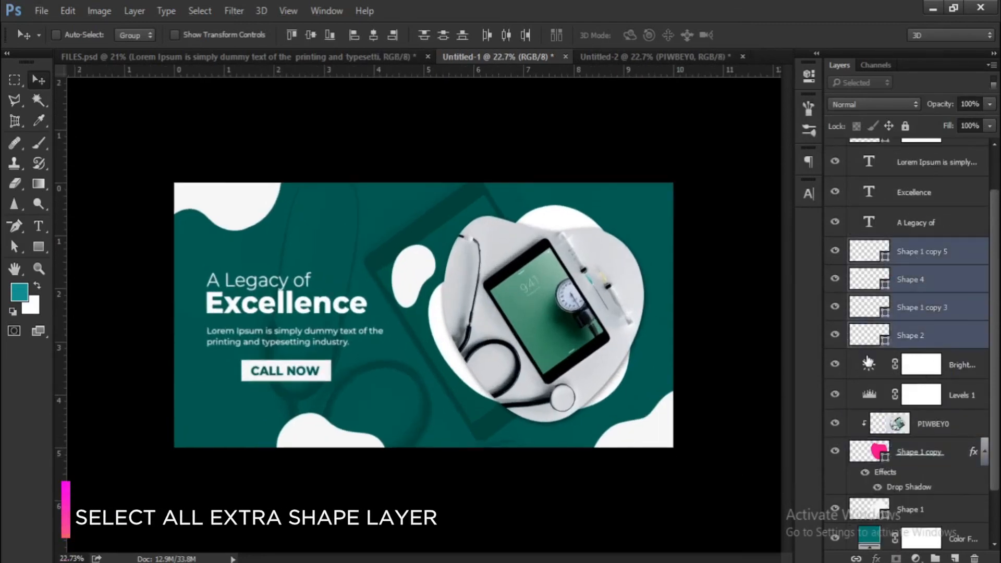
{"action": "key", "text": "ctrl+e"}
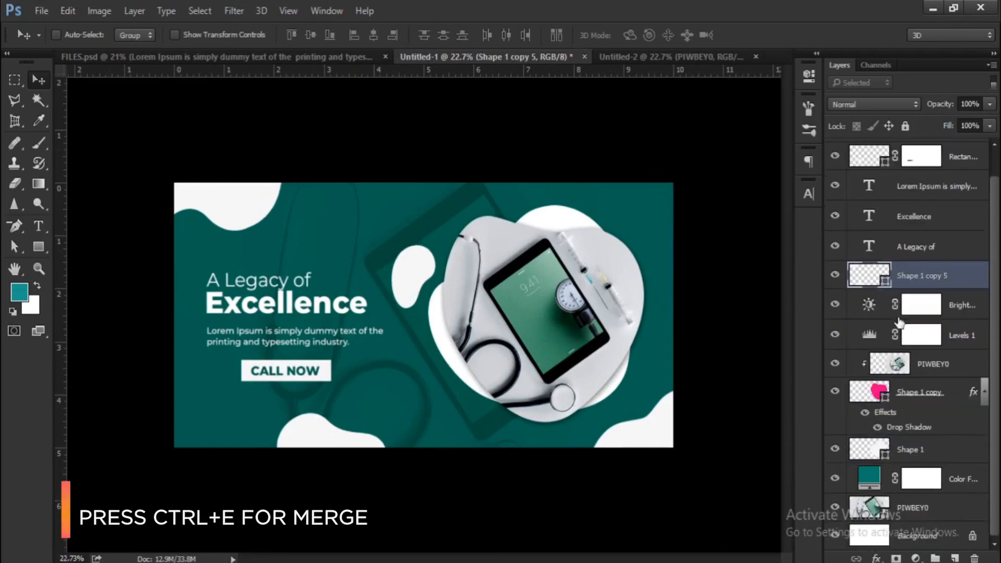
Add a drop shadow to the merged decorative shapes with 29% opacity, 20 px distance, 5% spread and 18 px size.
{"action": "right_click", "coordinate": [926, 282]}
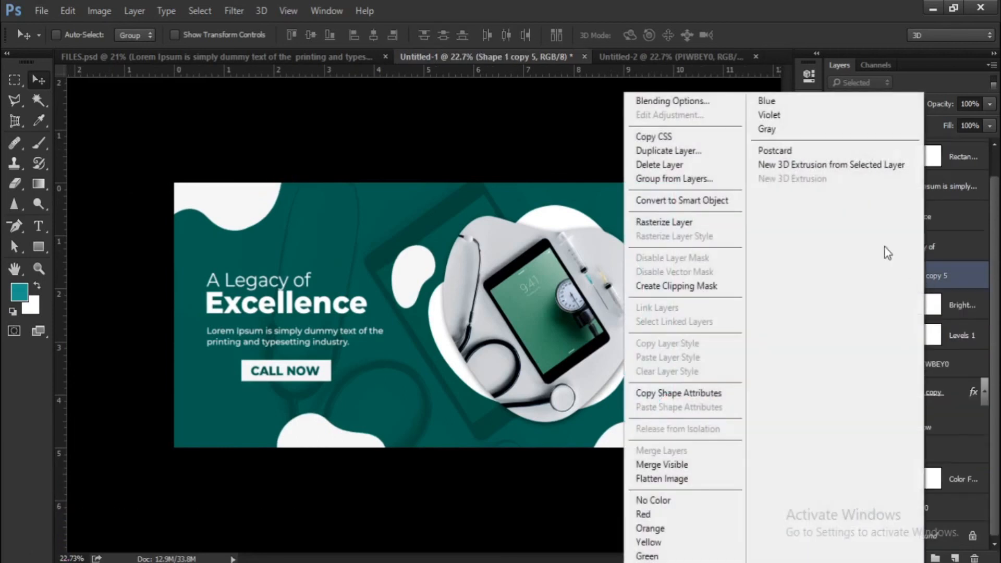
{"action": "left_click", "coordinate": [681, 101]}
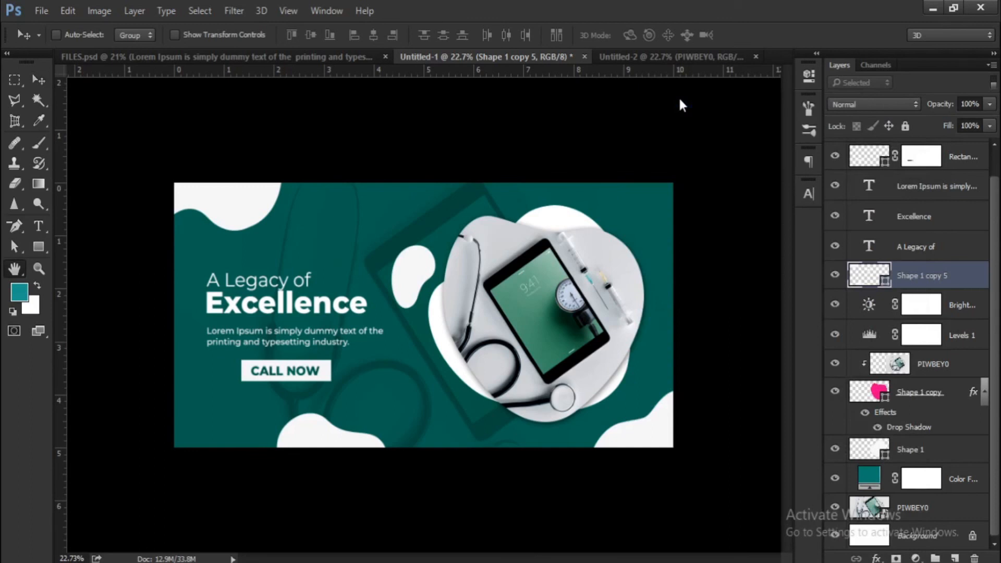
{"action": "left_click_drag", "start_coordinate": [604, 69], "coordinate": [847, 111]}
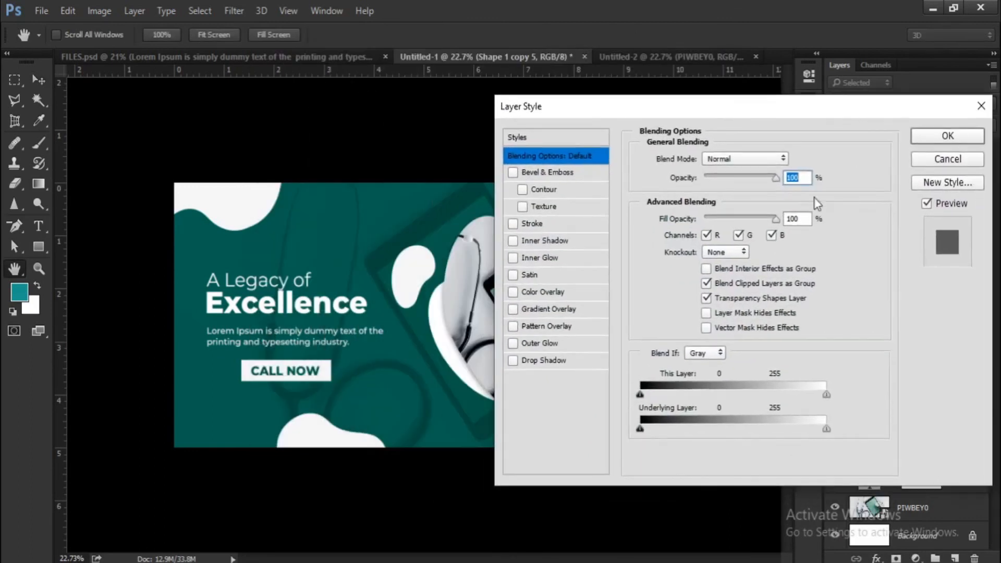
{"action": "left_click", "coordinate": [556, 360]}
{"action": "left_click_drag", "start_coordinate": [632, 107], "coordinate": [666, 111]}
{"action": "left_click_drag", "start_coordinate": [731, 268], "coordinate": [735, 269]}
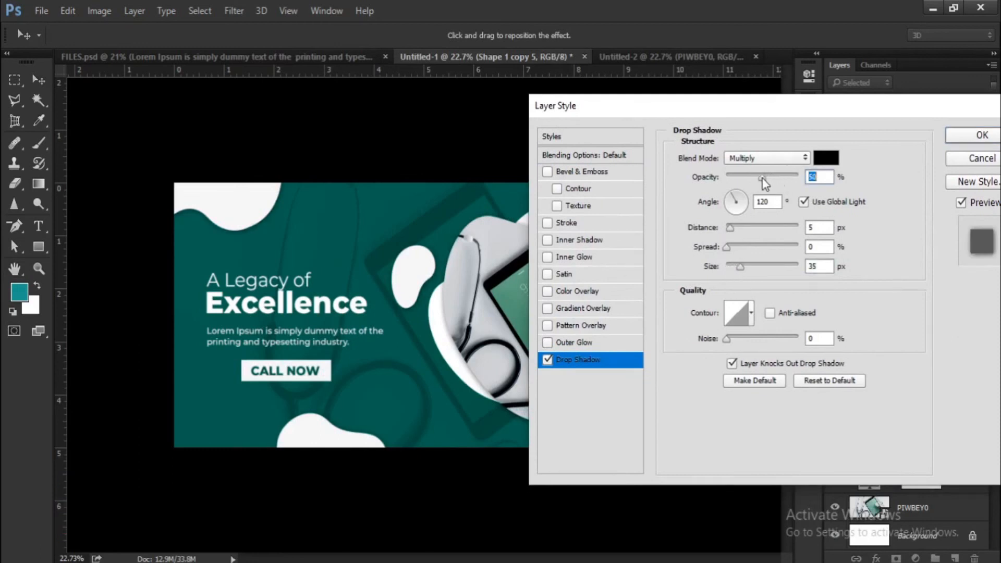
{"action": "left_click_drag", "start_coordinate": [733, 230], "coordinate": [736, 267]}
{"action": "left_click_drag", "start_coordinate": [759, 176], "coordinate": [753, 178]}
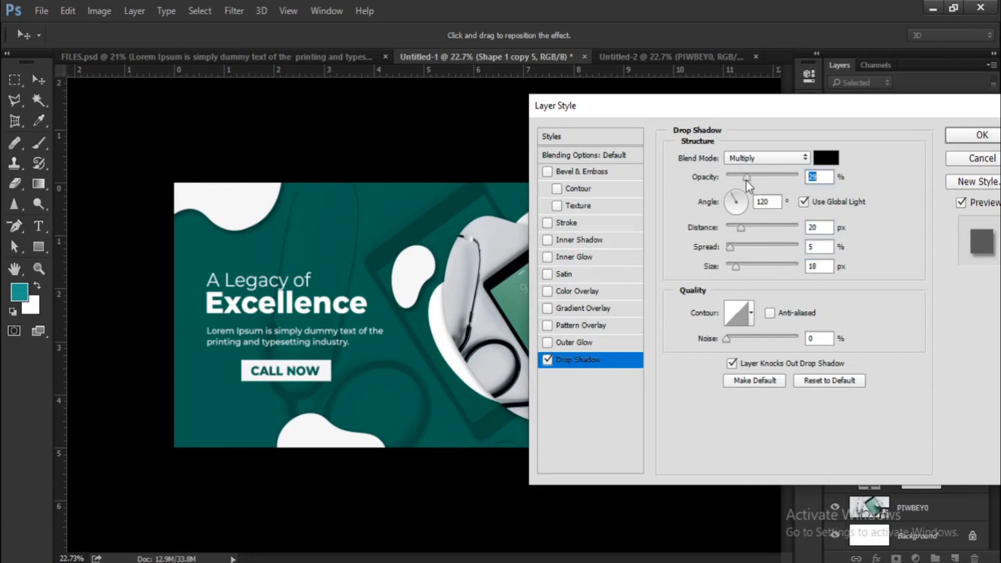
{"action": "key", "text": "Return"}
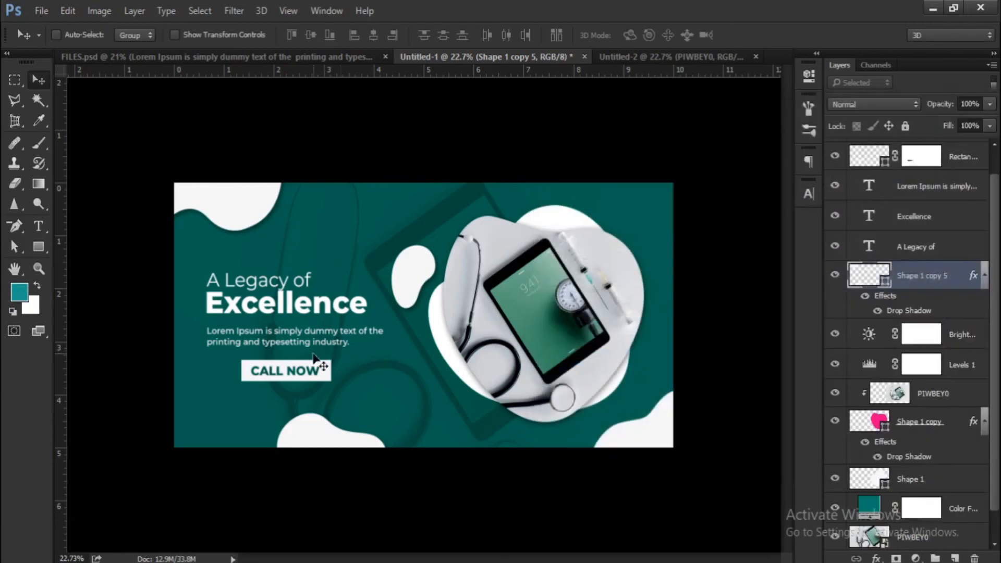
Select the "Excellence" headline text and nudge it slightly down, closer to the paragraph.
{"action": "scroll", "coordinate": [315, 360], "scroll_direction": "up", "scroll_amount": 1}
{"action": "right_click", "coordinate": [307, 311]}
{"action": "left_click", "coordinate": [333, 315]}
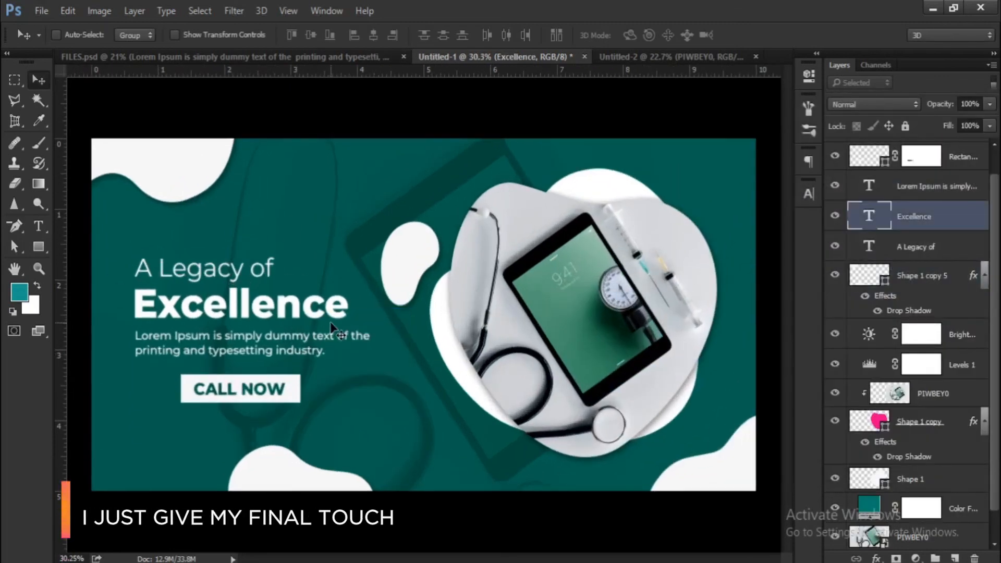
{"action": "scroll", "coordinate": [386, 365], "scroll_direction": "down", "scroll_amount": 1}
{"action": "scroll", "coordinate": [944, 209], "scroll_direction": "up", "scroll_amount": 1}
Nudge the hidden "CALL NOW" text and its masked rectangle together slightly down, away from the paragraph.
{"action": "left_click", "coordinate": [944, 175]}
{"action": "left_click", "coordinate": [945, 162], "text": "shift"}
{"action": "key", "text": "shift+Down"}
{"action": "key", "text": "shift+Down"}
{"action": "key", "text": "shift+Down"}
{"action": "key", "text": "shift+Down"}
{"action": "key", "text": "shift+Down"}
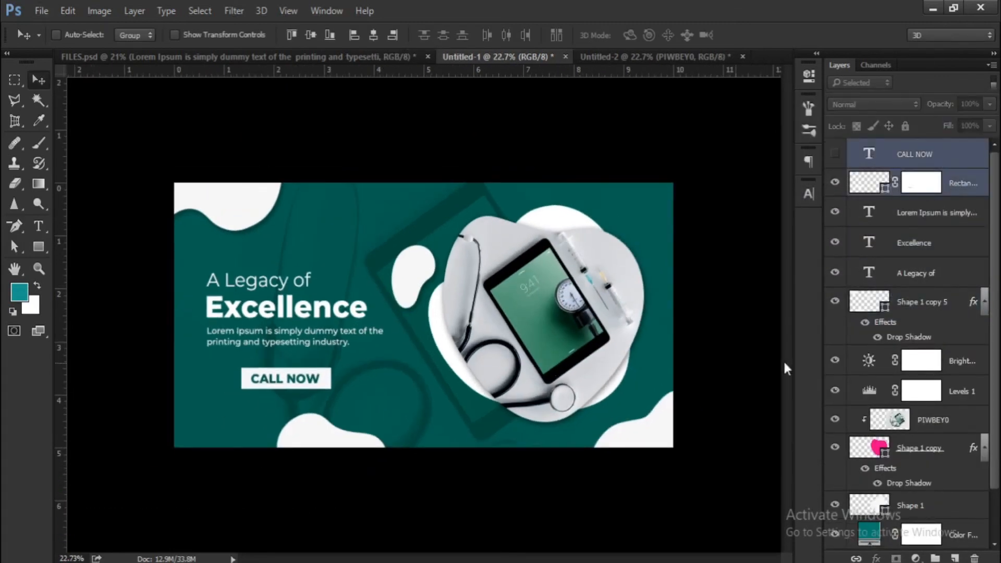
Scale the merged decorative shapes up slightly so the corner and edge blobs extend farther beyond the banner.
{"action": "scroll", "coordinate": [440, 386], "scroll_direction": "down", "scroll_amount": 5}
{"action": "left_click", "coordinate": [910, 247]}
{"action": "scroll", "coordinate": [453, 373], "scroll_direction": "down", "scroll_amount": 1}
{"action": "key", "text": "ctrl+t"}
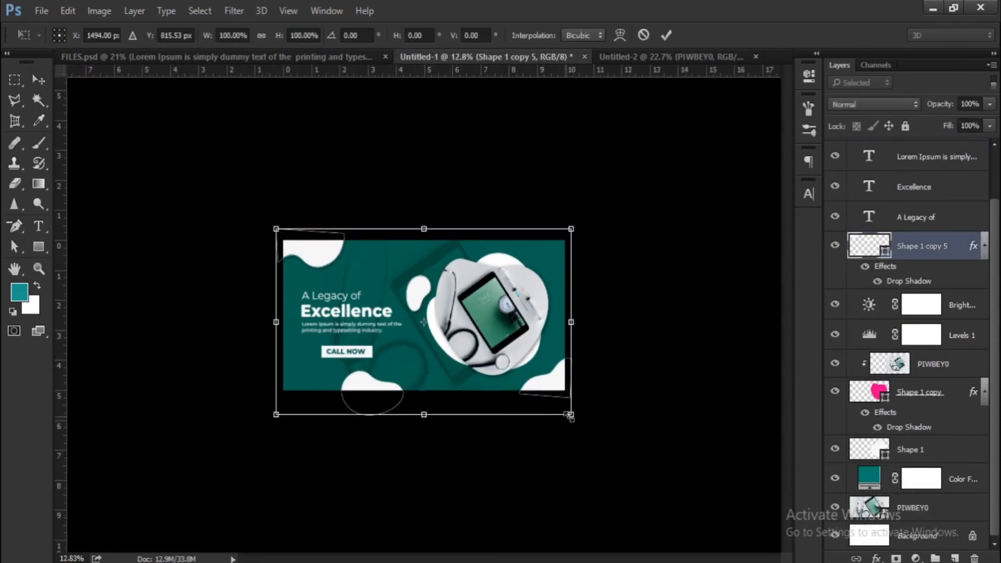
{"action": "left_click_drag", "start_coordinate": [570, 416], "coordinate": [578, 418]}
{"action": "key", "text": "Return"}
{"action": "key", "text": "ctrl+plus"}
{"action": "key", "text": "ctrl+plus"}
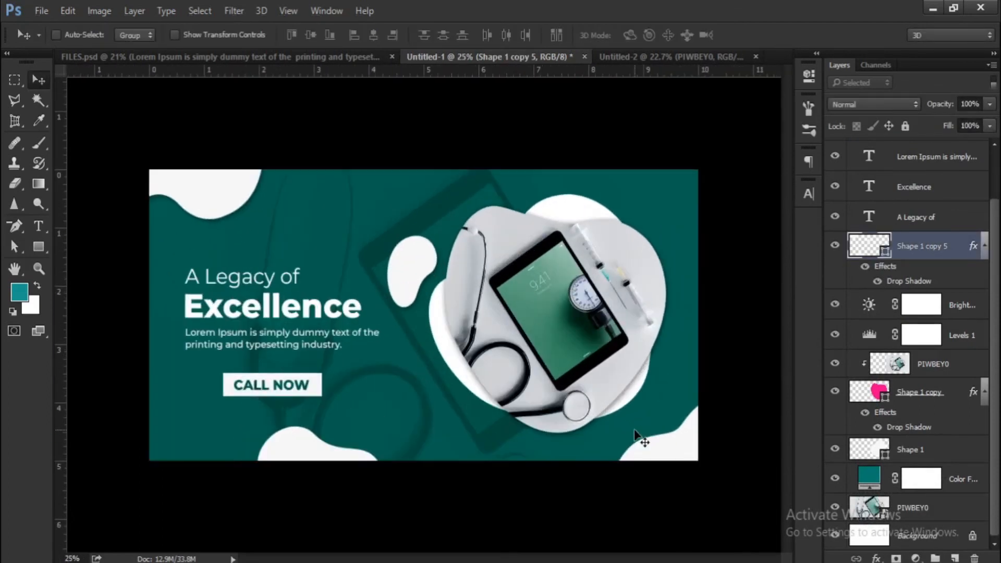